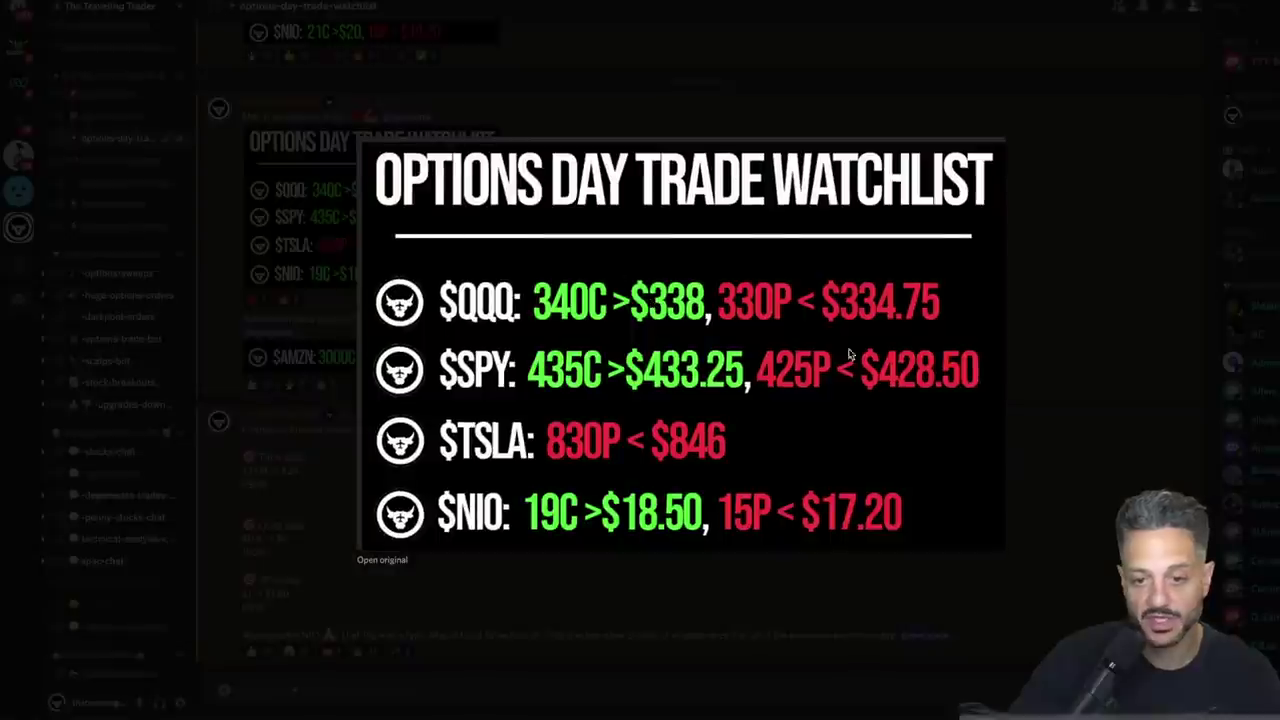
- Close the enlarged watchlist image, switch to thinkorswim and examine TSLA's price action on the one-minute and five-minute charts
{"action": "left_click", "coordinate": [780, 88]}
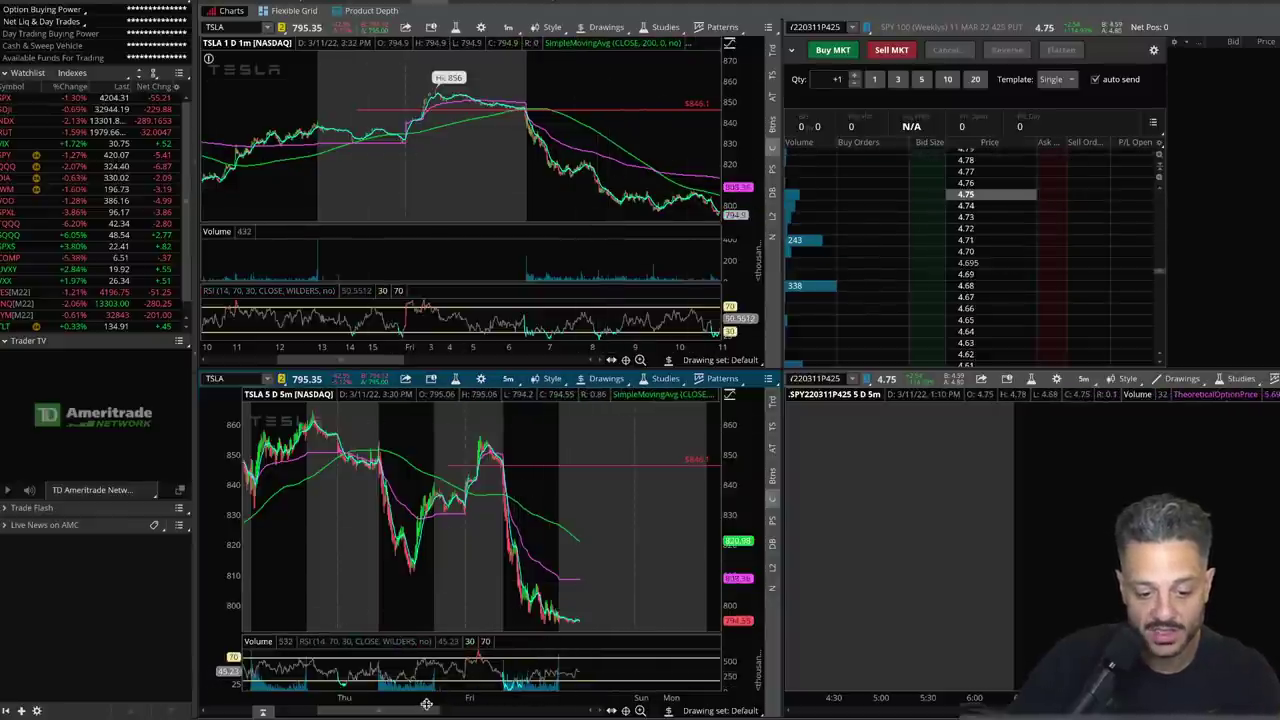
{"action": "left_click_drag", "start_coordinate": [424, 710], "coordinate": [441, 710]}
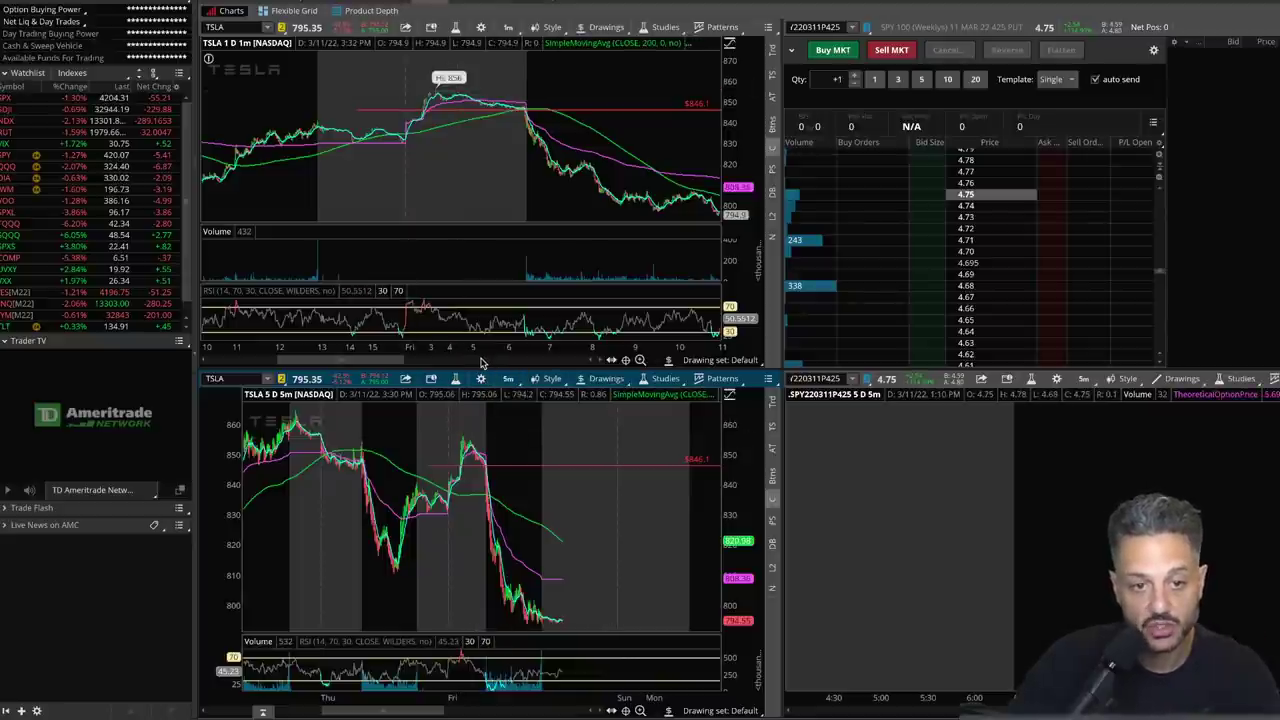
{"action": "left_click_drag", "start_coordinate": [386, 361], "coordinate": [390, 364]}
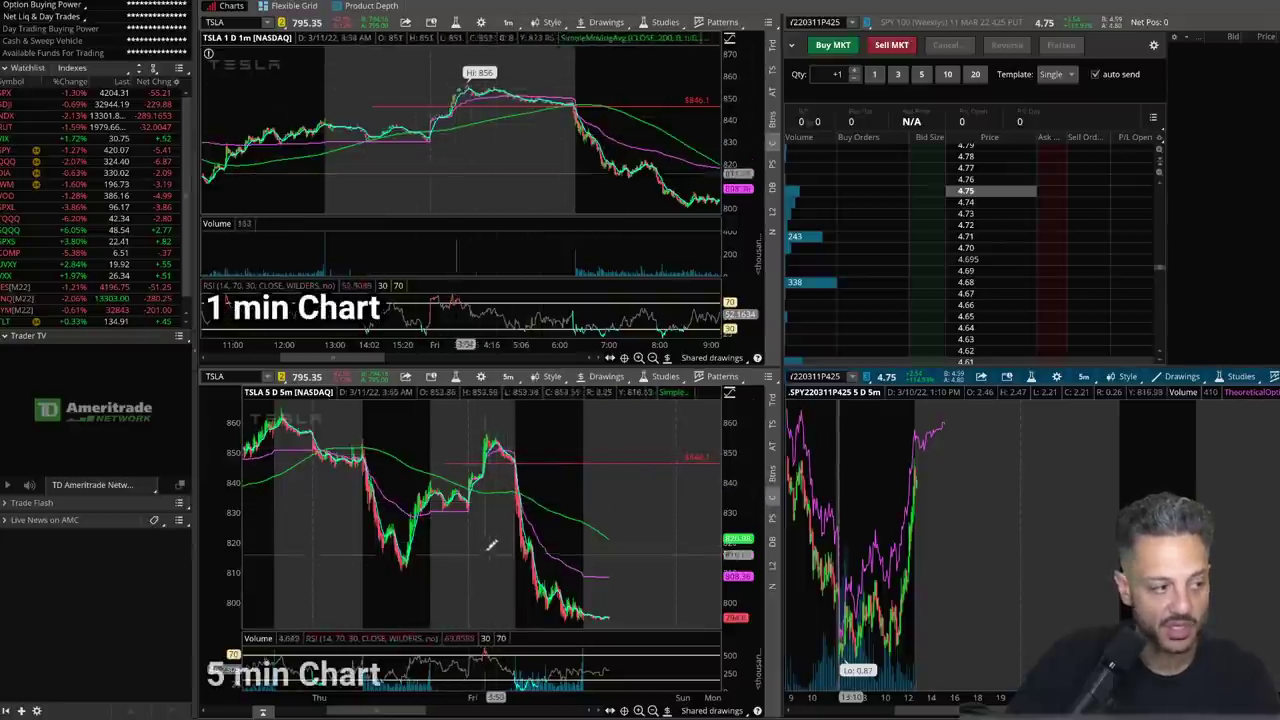
{"action": "left_click", "coordinate": [1076, 271]}
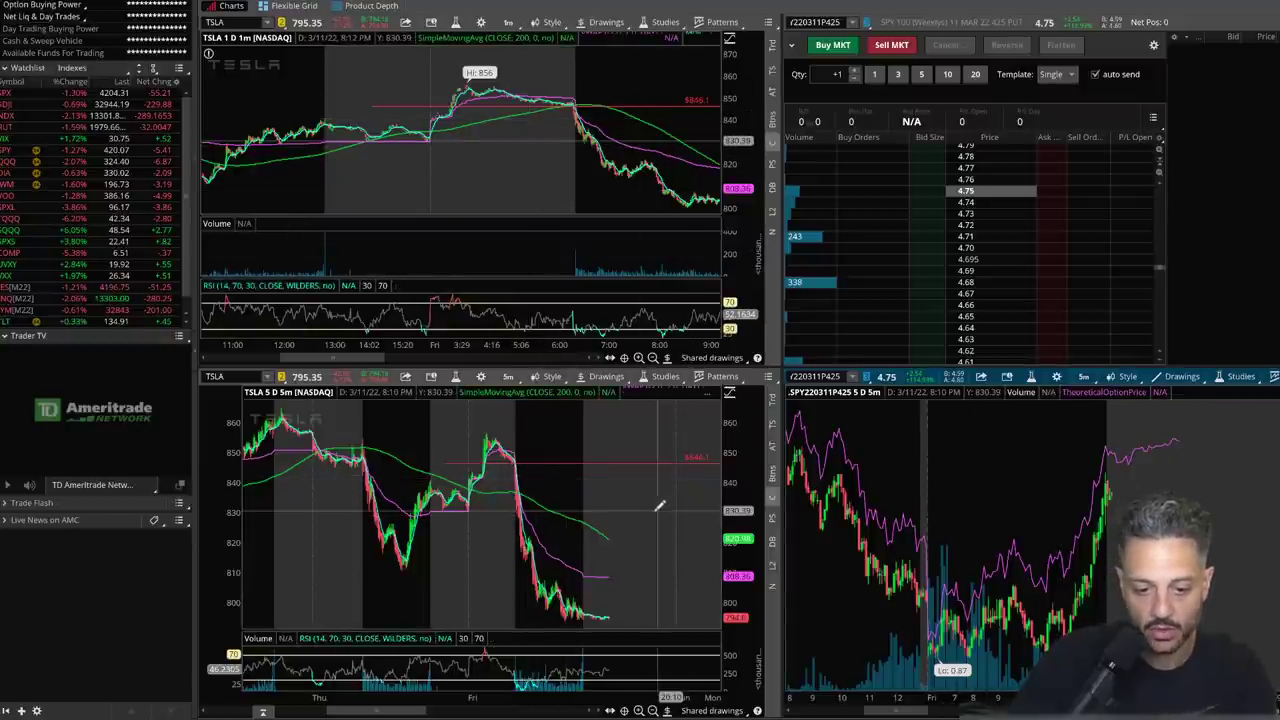
{"action": "left_click_drag", "start_coordinate": [666, 503], "coordinate": [479, 477]}
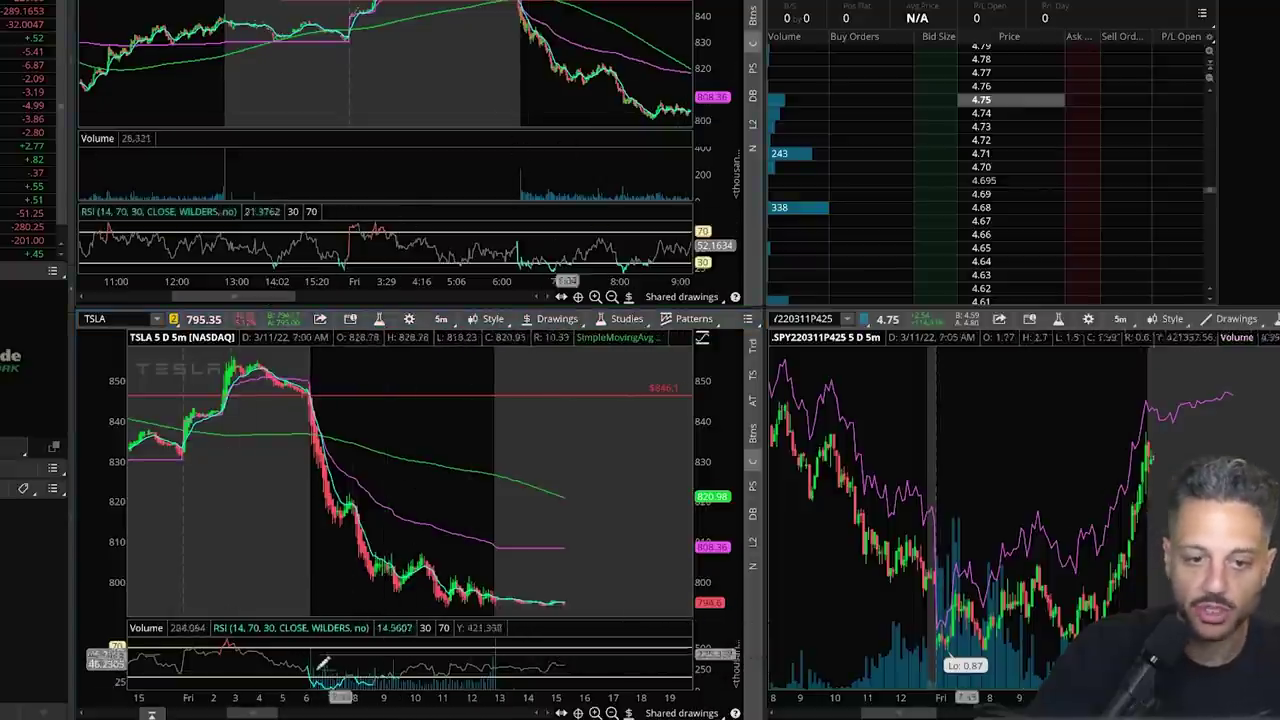
- Review TSLA's earlier sessions on the five-minute chart and compare Friday's sell-off on both TSLA charts
{"action": "left_click_drag", "start_coordinate": [260, 712], "coordinate": [251, 712]}
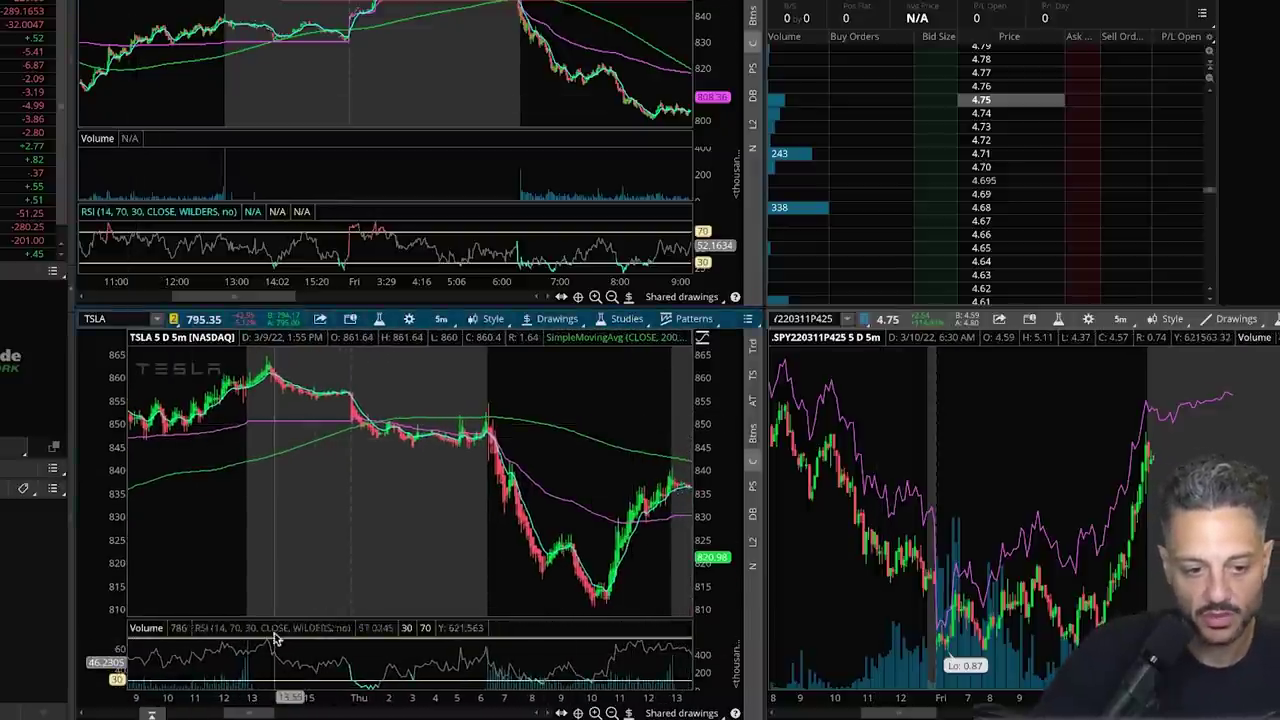
{"action": "left_click_drag", "start_coordinate": [258, 708], "coordinate": [308, 707]}
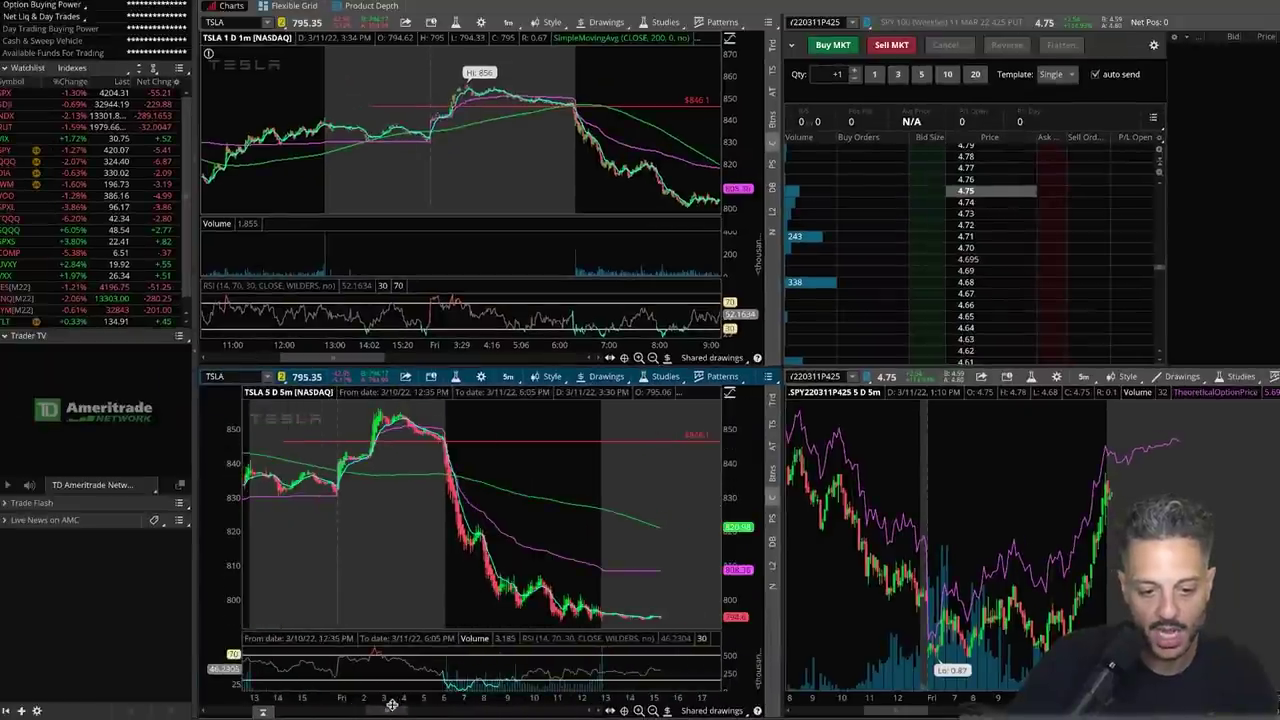
{"action": "scroll", "coordinate": [392, 706], "scroll_direction": "up", "scroll_amount": 3}
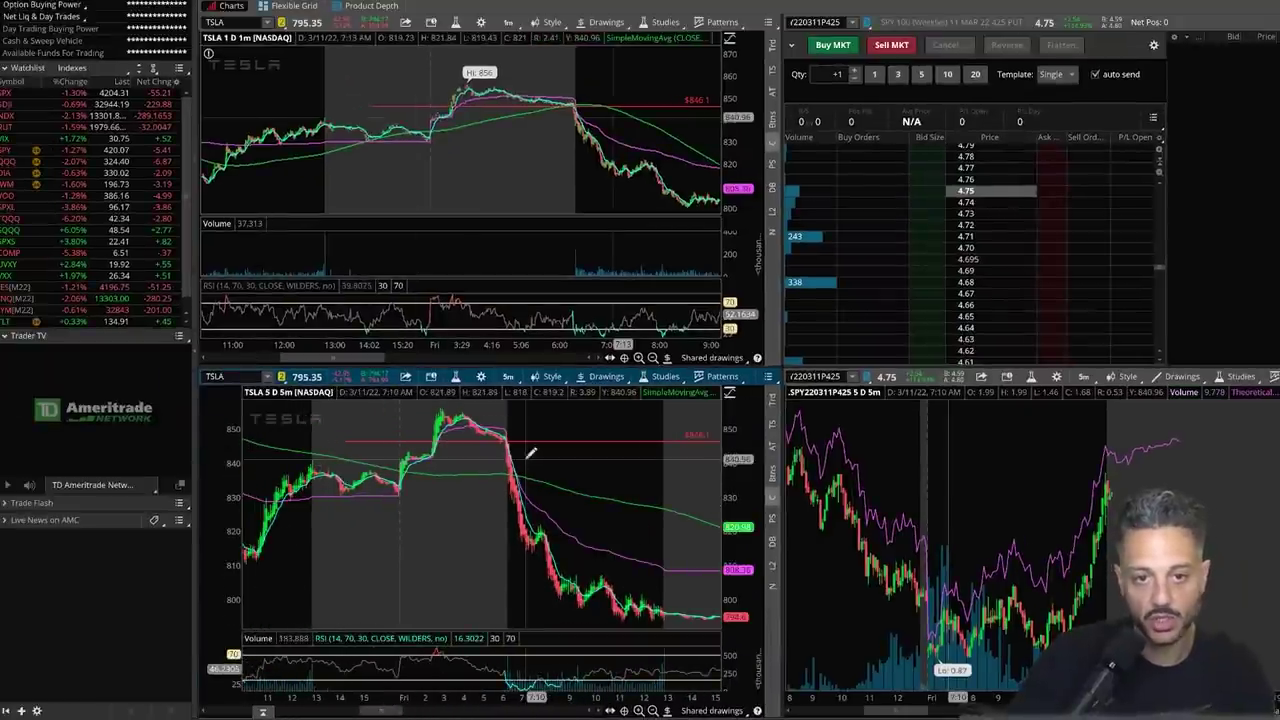
{"action": "scroll", "coordinate": [387, 362], "scroll_direction": "down", "scroll_amount": 3}
{"action": "scroll", "coordinate": [387, 362], "scroll_direction": "down", "scroll_amount": 5}
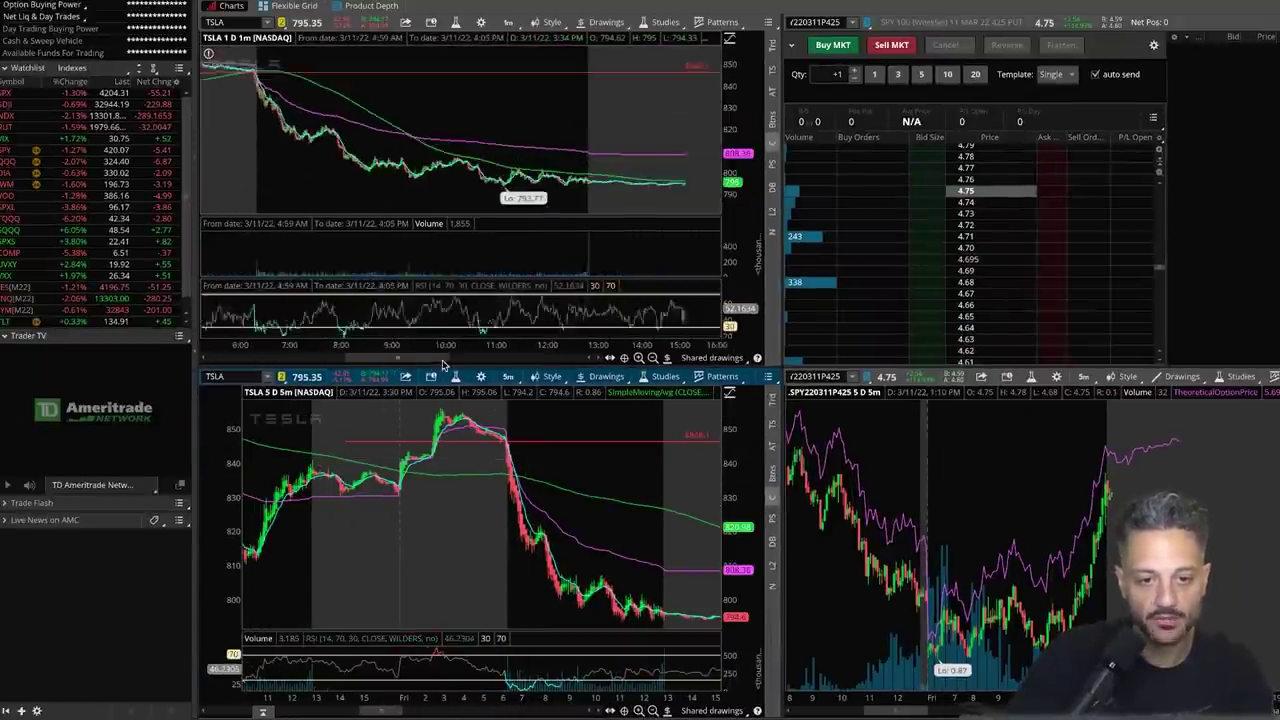
{"action": "scroll", "coordinate": [388, 364], "scroll_direction": "up", "scroll_amount": 3}
{"action": "scroll", "coordinate": [388, 364], "scroll_direction": "up", "scroll_amount": 2}
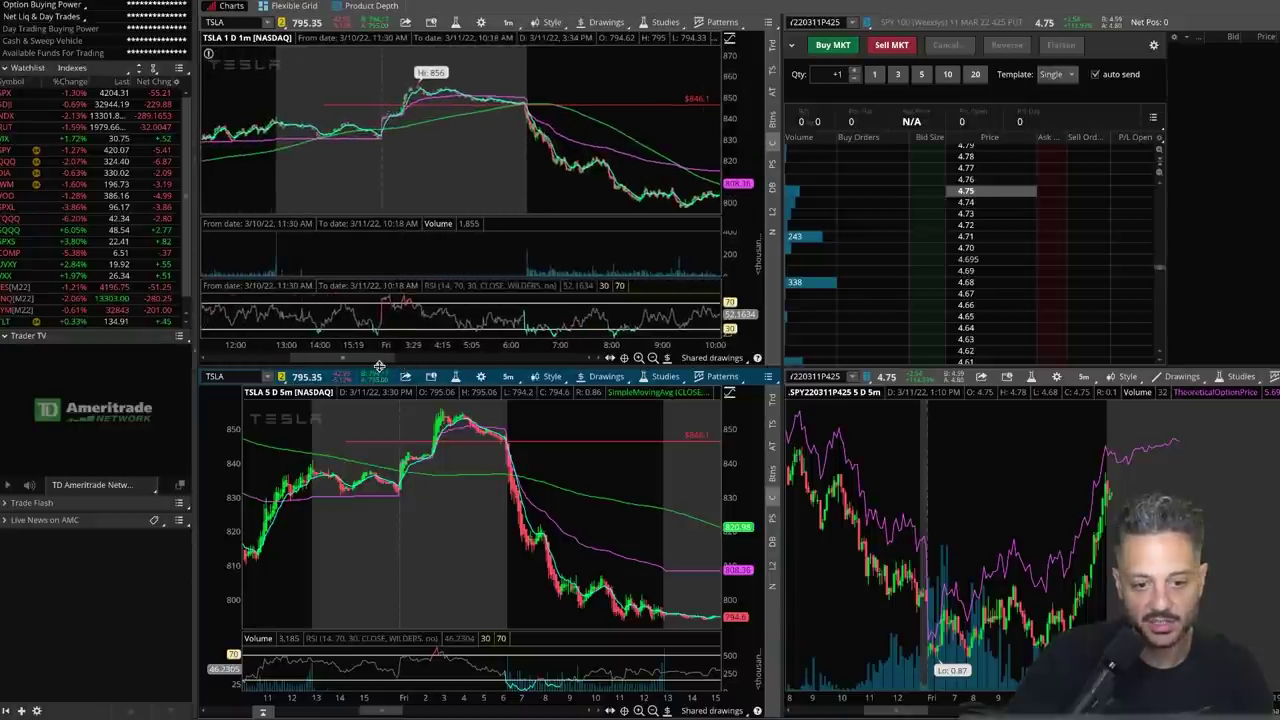
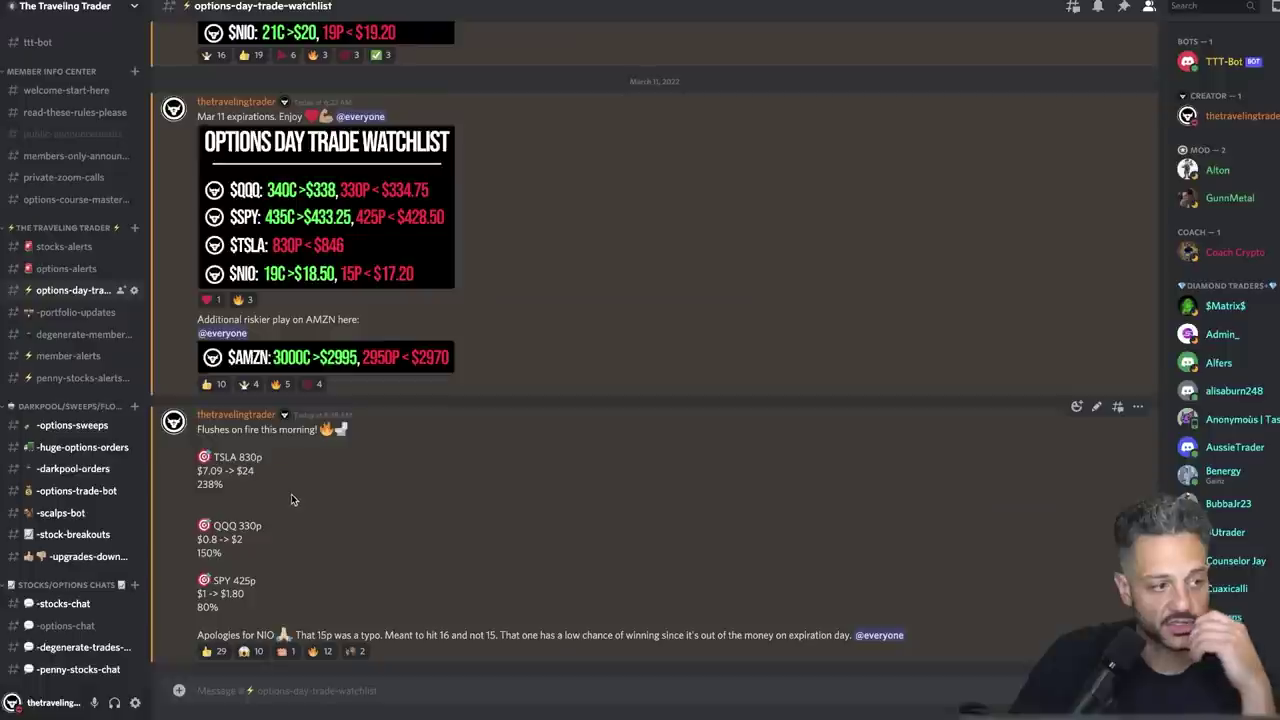
- Switch to the options-day-trade-watchlist channel in Discord and review the TSLA 830p result, highlighting its entry and exit prices
{"action": "left_click_drag", "start_coordinate": [268, 488], "coordinate": [196, 460]}
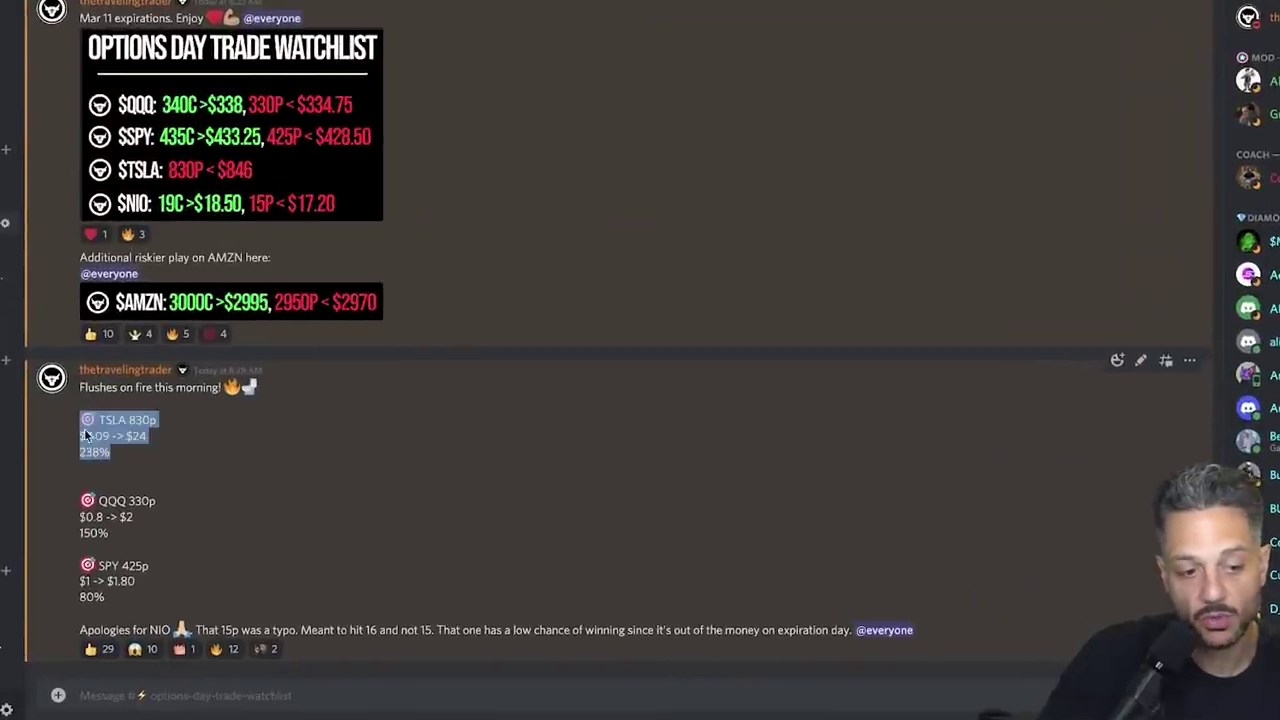
{"action": "left_click", "coordinate": [133, 461]}
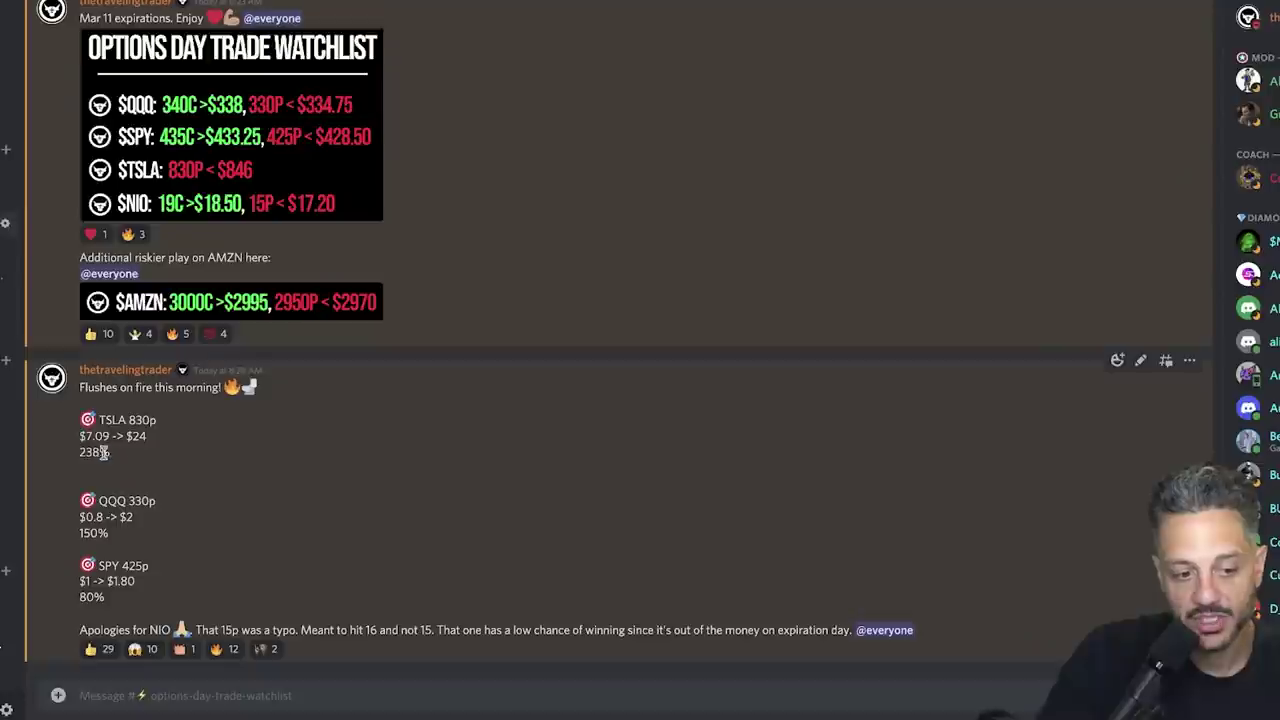
{"action": "double_click", "coordinate": [207, 484]}
{"action": "left_click", "coordinate": [147, 460]}
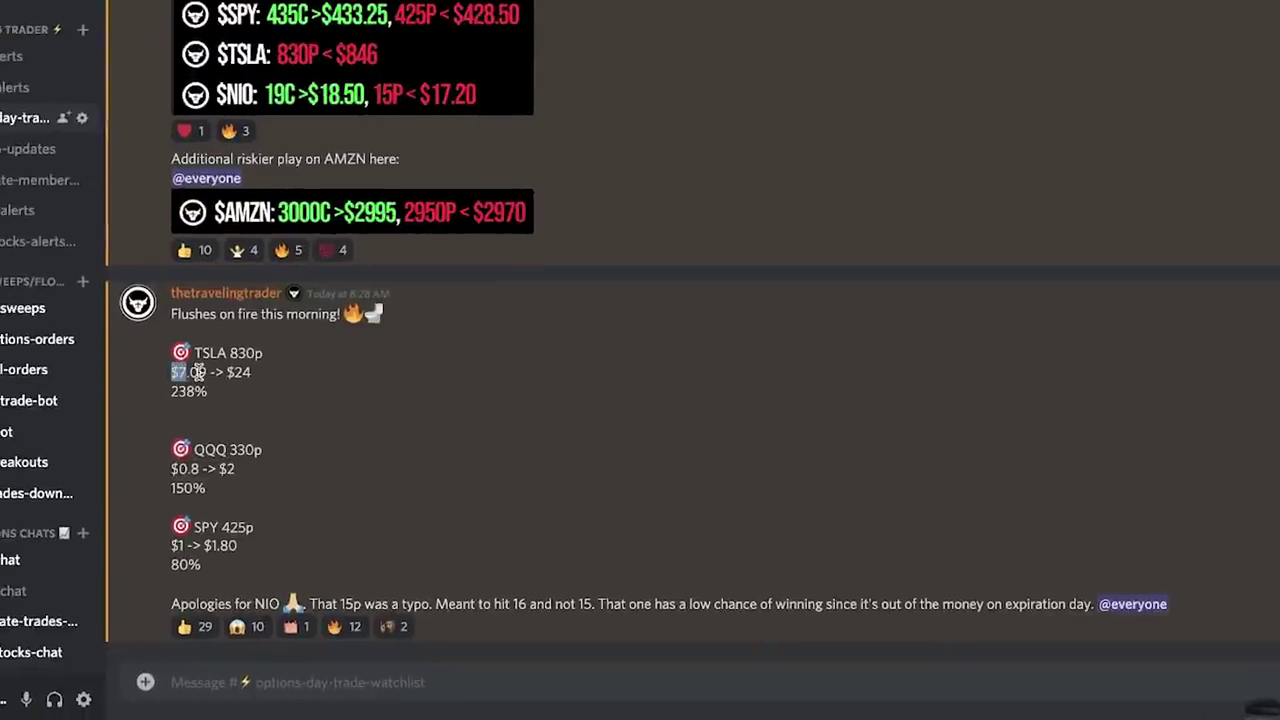
{"action": "left_click", "coordinate": [222, 404]}
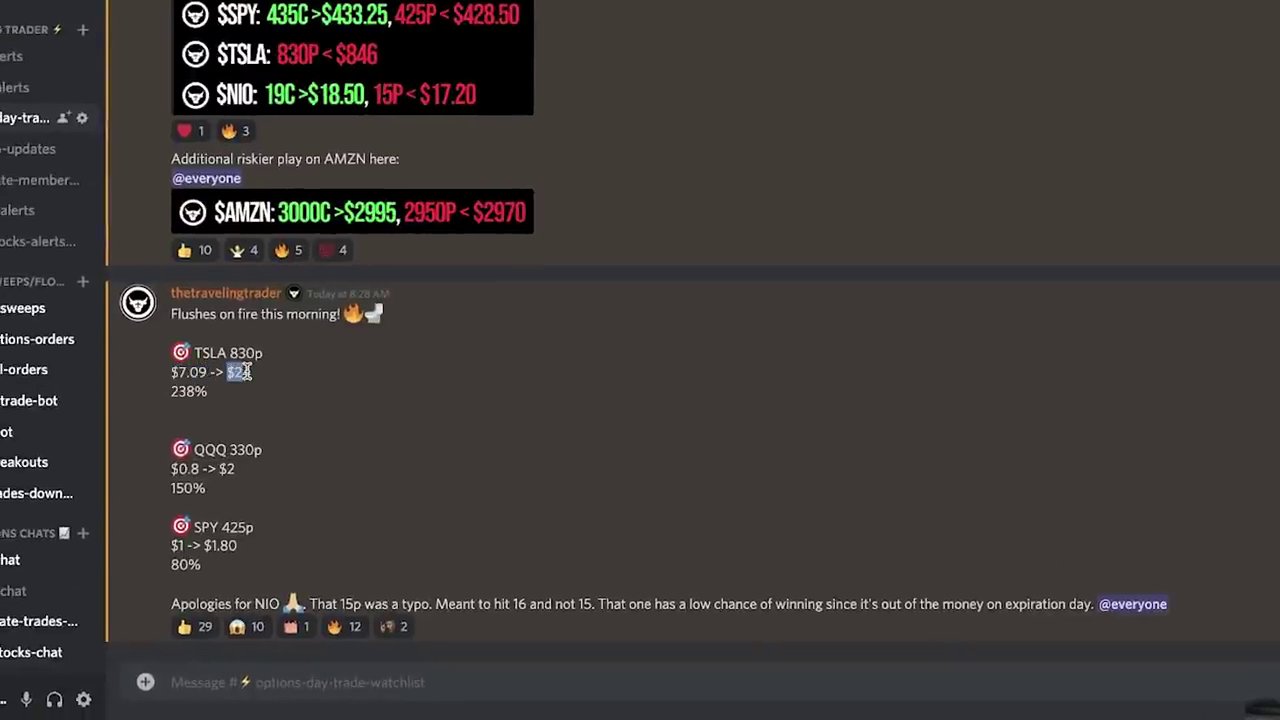
{"action": "left_click_drag", "start_coordinate": [244, 371], "coordinate": [311, 376]}
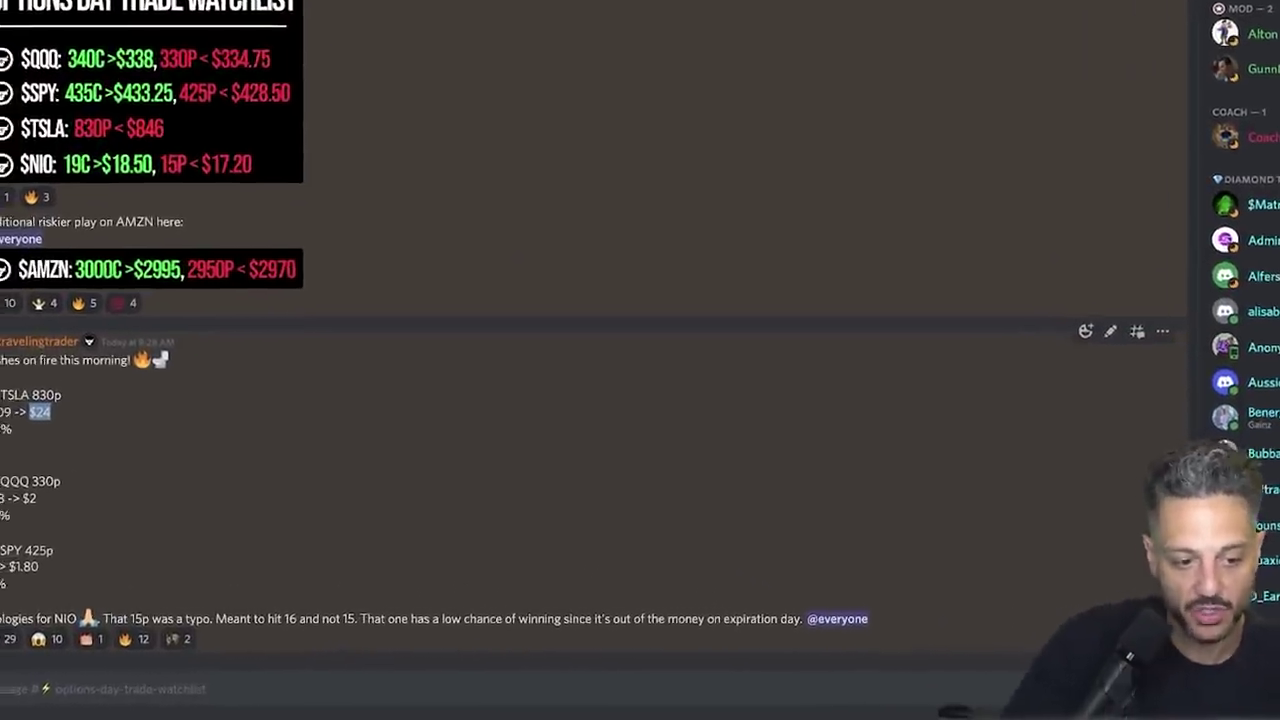
{"action": "left_click_drag", "start_coordinate": [0, 413], "coordinate": [4, 413]}
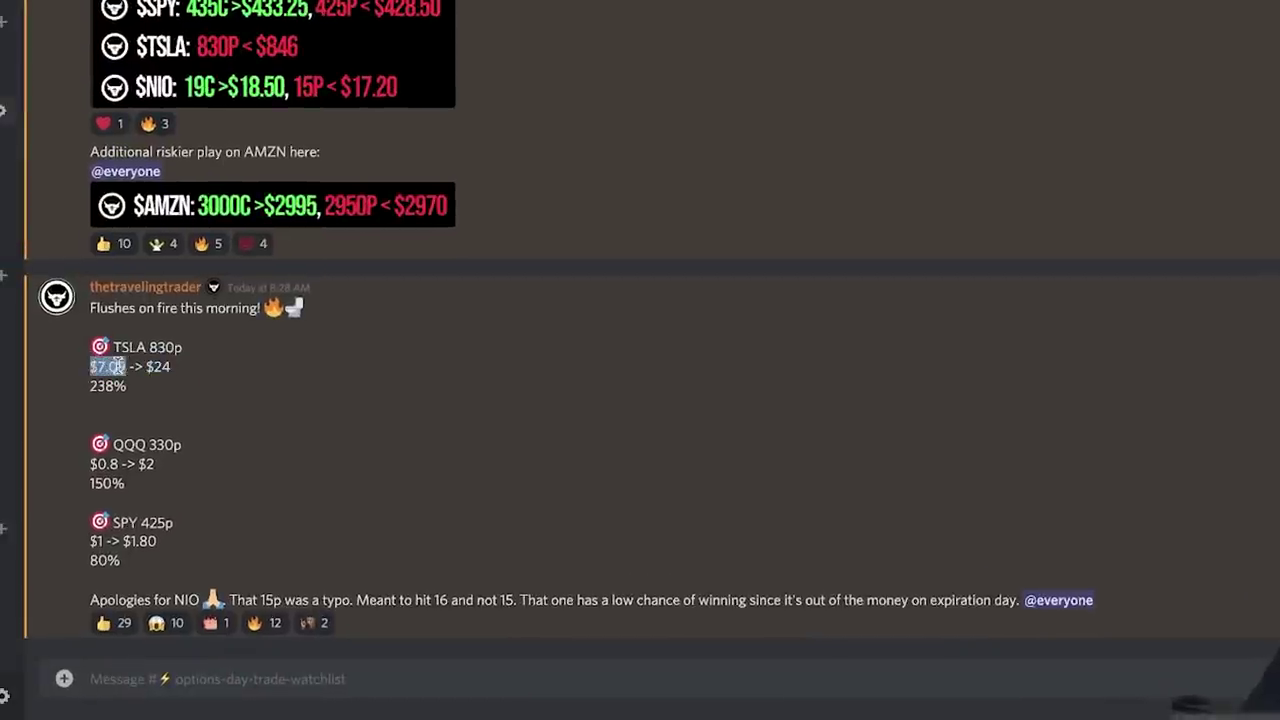
{"action": "left_click", "coordinate": [93, 368]}
{"action": "left_click_drag", "start_coordinate": [90, 370], "coordinate": [116, 368]}
{"action": "left_click", "coordinate": [240, 381]}
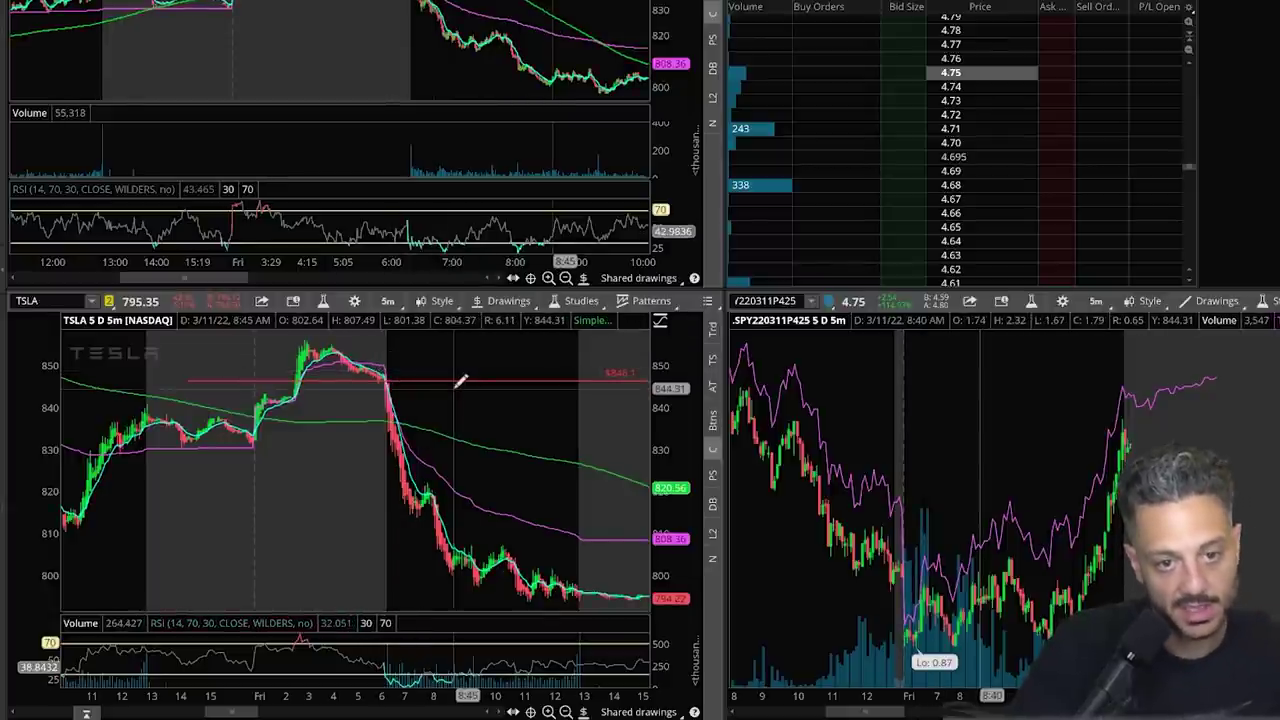
- Switch back to thinkorswim and load QQQ in the five-minute TSLA chart to check its marked levels
{"action": "left_click", "coordinate": [32, 301]}
{"action": "type", "text": "QQQ"}
{"action": "key", "text": "Return"}
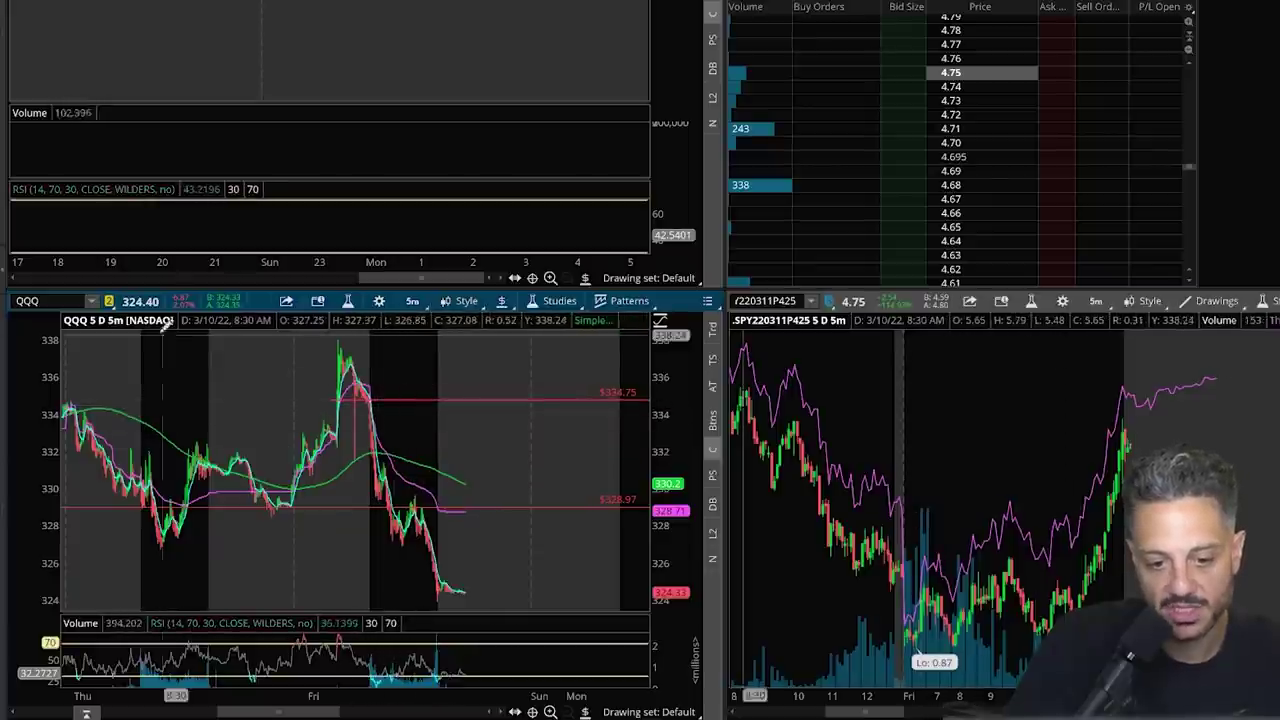
- Load SPY in the five-minute chart and examine Friday's price action around its marked level
{"action": "left_click", "coordinate": [46, 298]}
{"action": "type", "text": "S"}
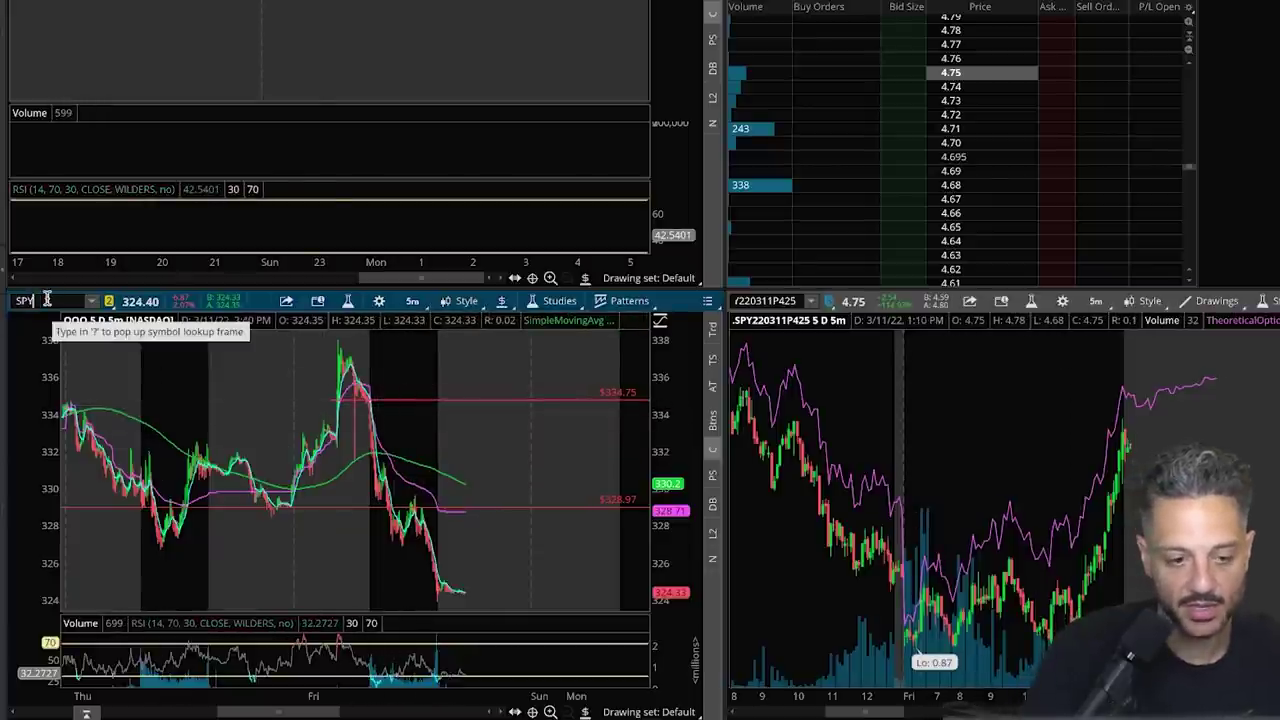
{"action": "type", "text": "PY"}
{"action": "key", "text": "Return"}
{"action": "left_click_drag", "start_coordinate": [358, 712], "coordinate": [293, 712]}
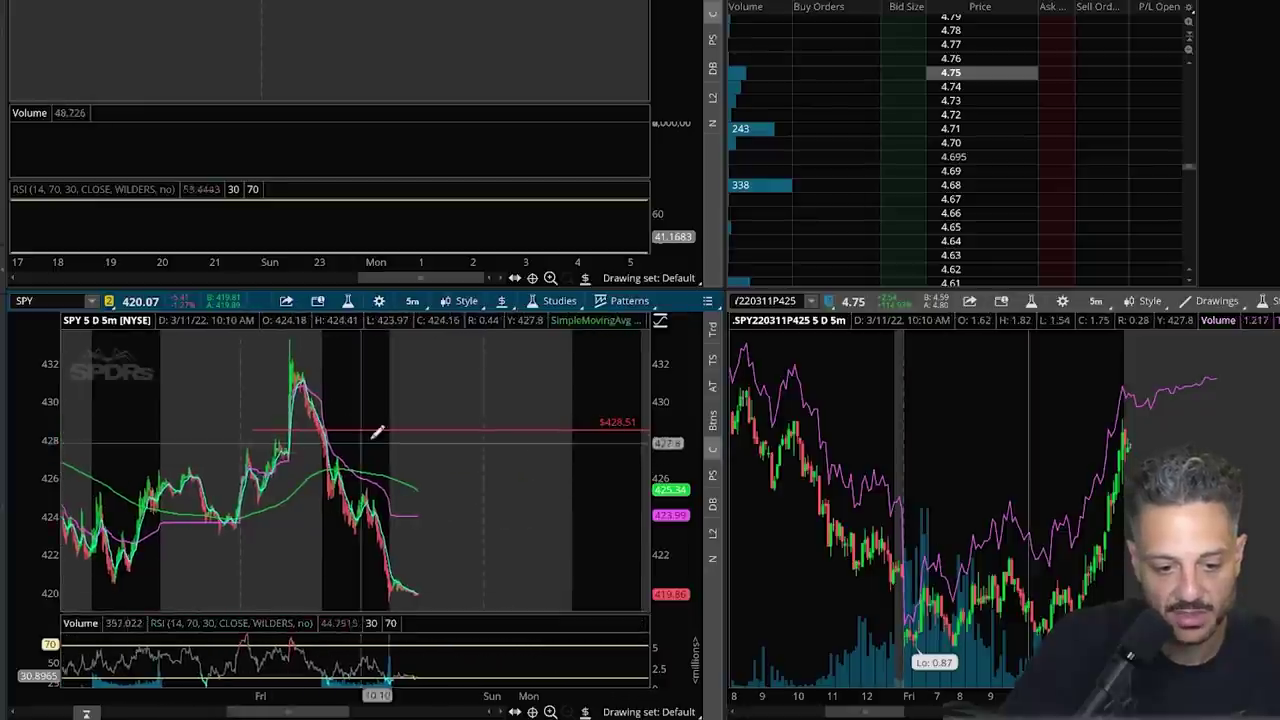
- Load TSLA in the five-minute chart again and bring Friday's price action into view on both TSLA charts
{"action": "type", "text": "TS"}
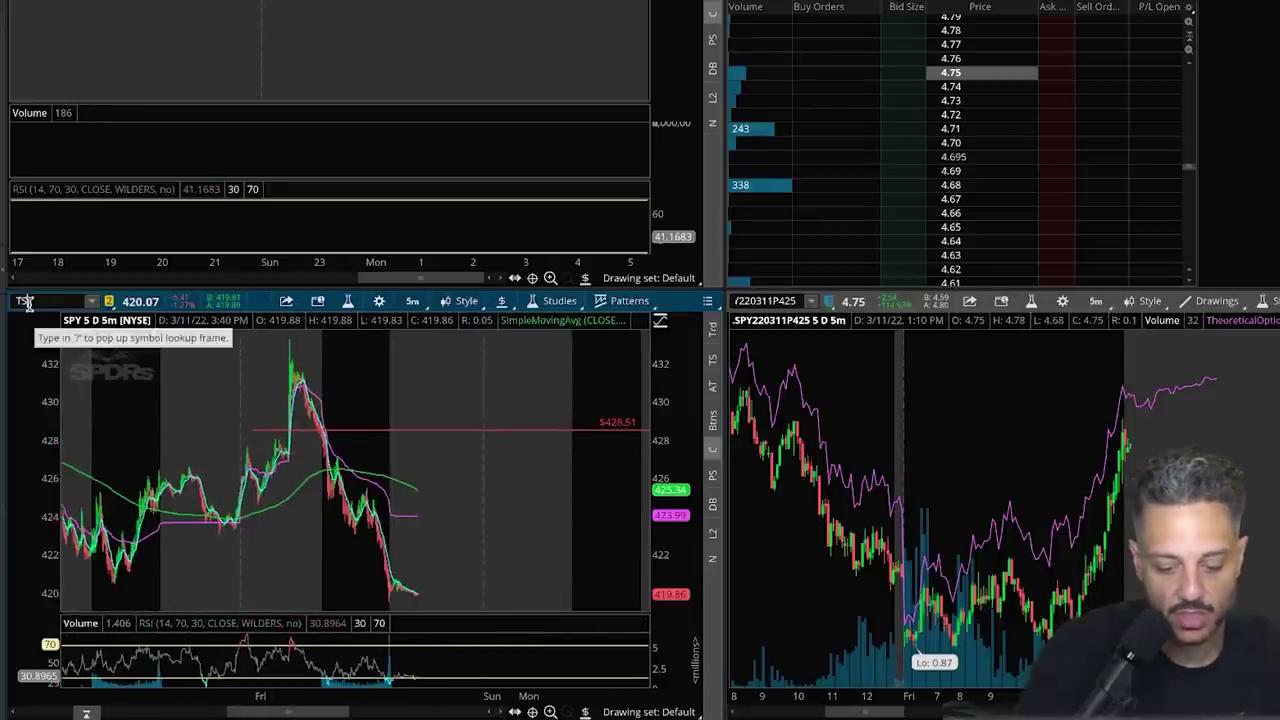
{"action": "type", "text": "LA"}
{"action": "key", "text": "Return"}
{"action": "key", "text": "Return"}
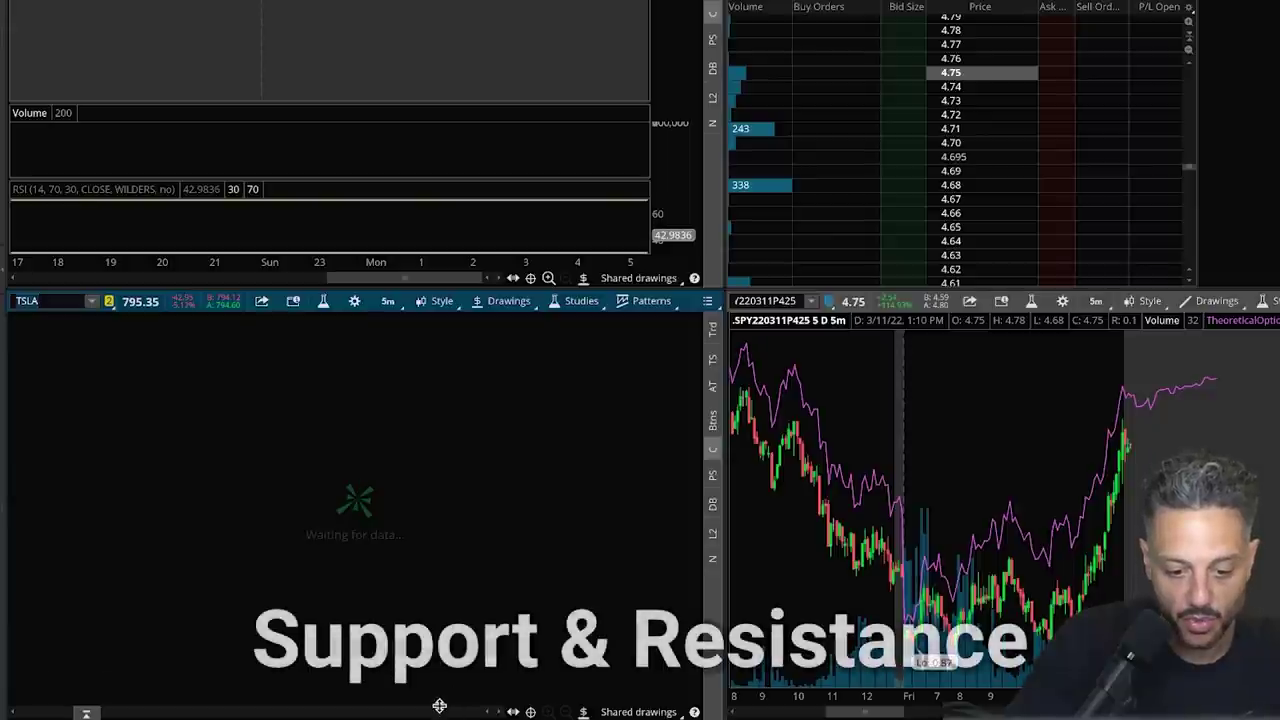
{"action": "left_click_drag", "start_coordinate": [436, 711], "coordinate": [279, 694]}
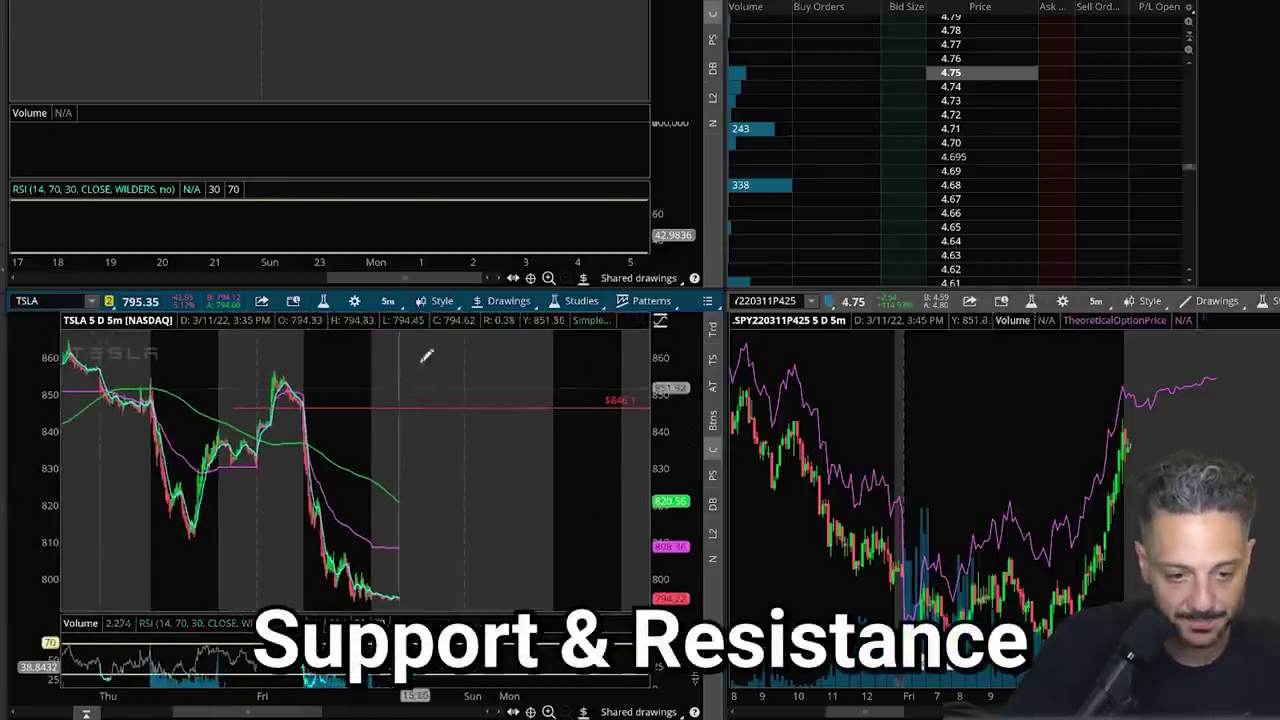
{"action": "left_click_drag", "start_coordinate": [409, 280], "coordinate": [226, 282]}
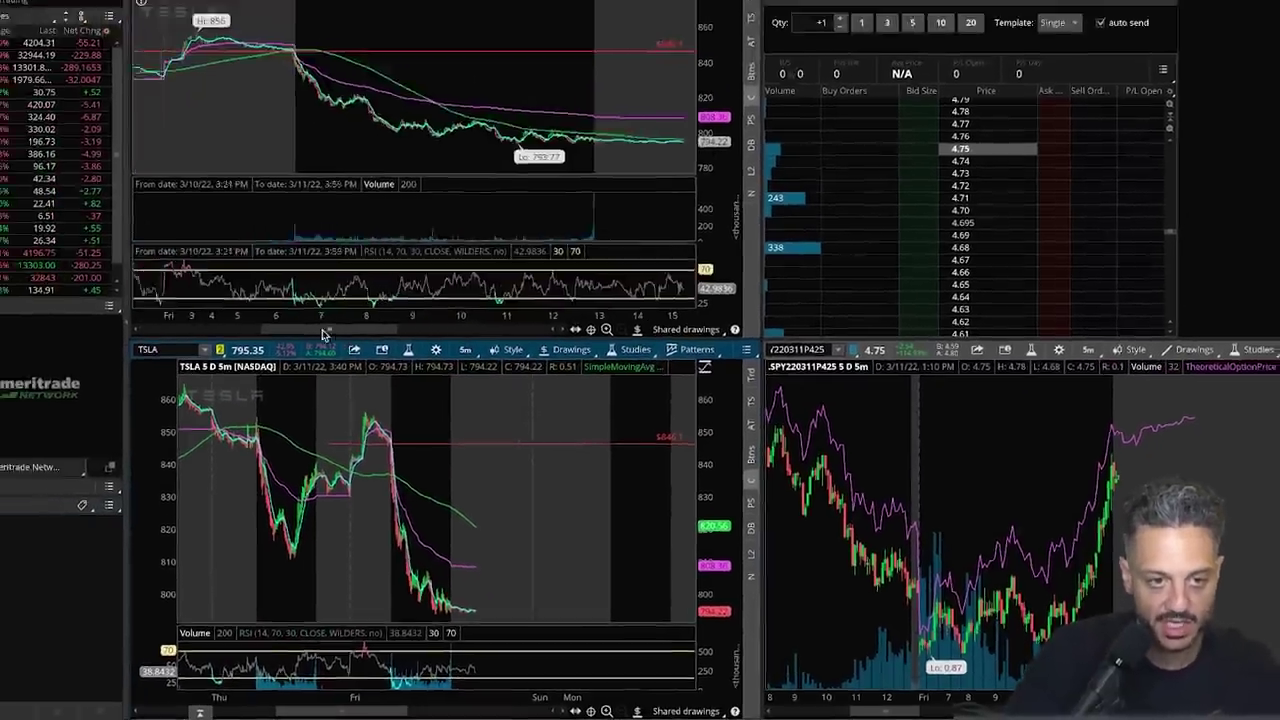
{"action": "left_click_drag", "start_coordinate": [323, 333], "coordinate": [278, 341]}
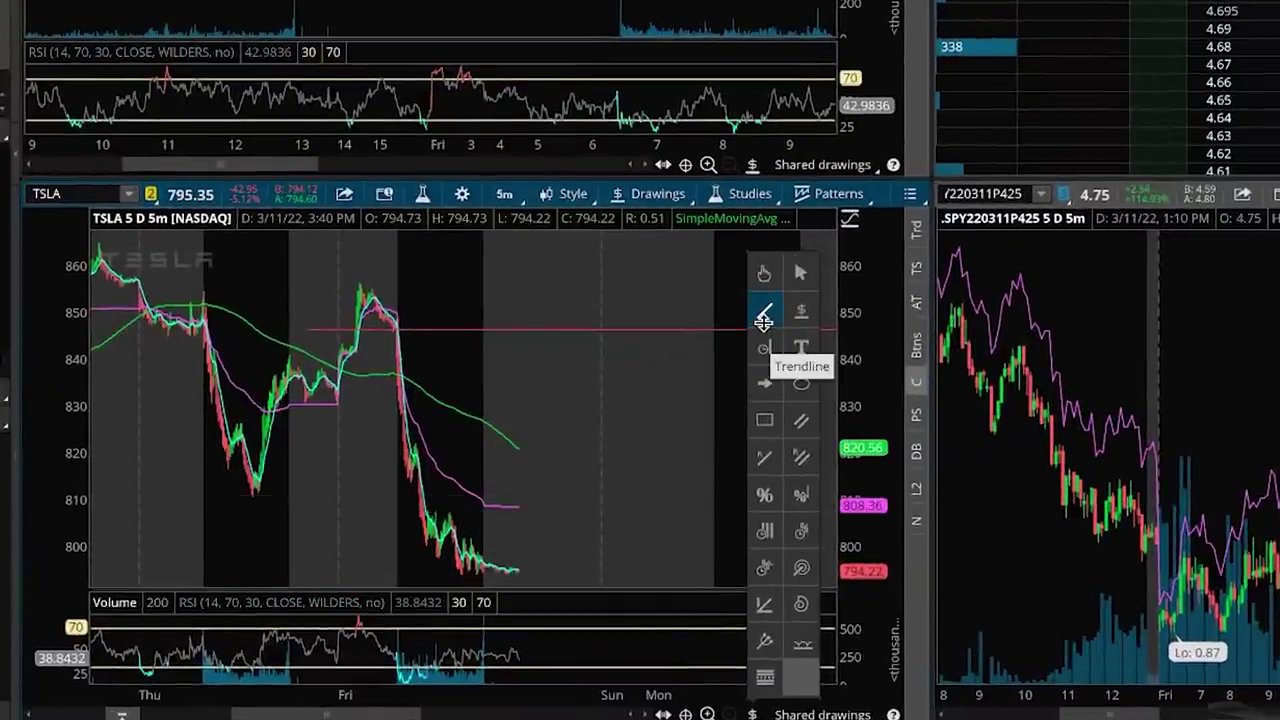
- Draw a descending trendline along Friday's premarket highs on the five-minute TSLA chart and inspect it up close
{"action": "left_click", "coordinate": [764, 313]}
{"action": "left_click_drag", "start_coordinate": [347, 276], "coordinate": [423, 316]}
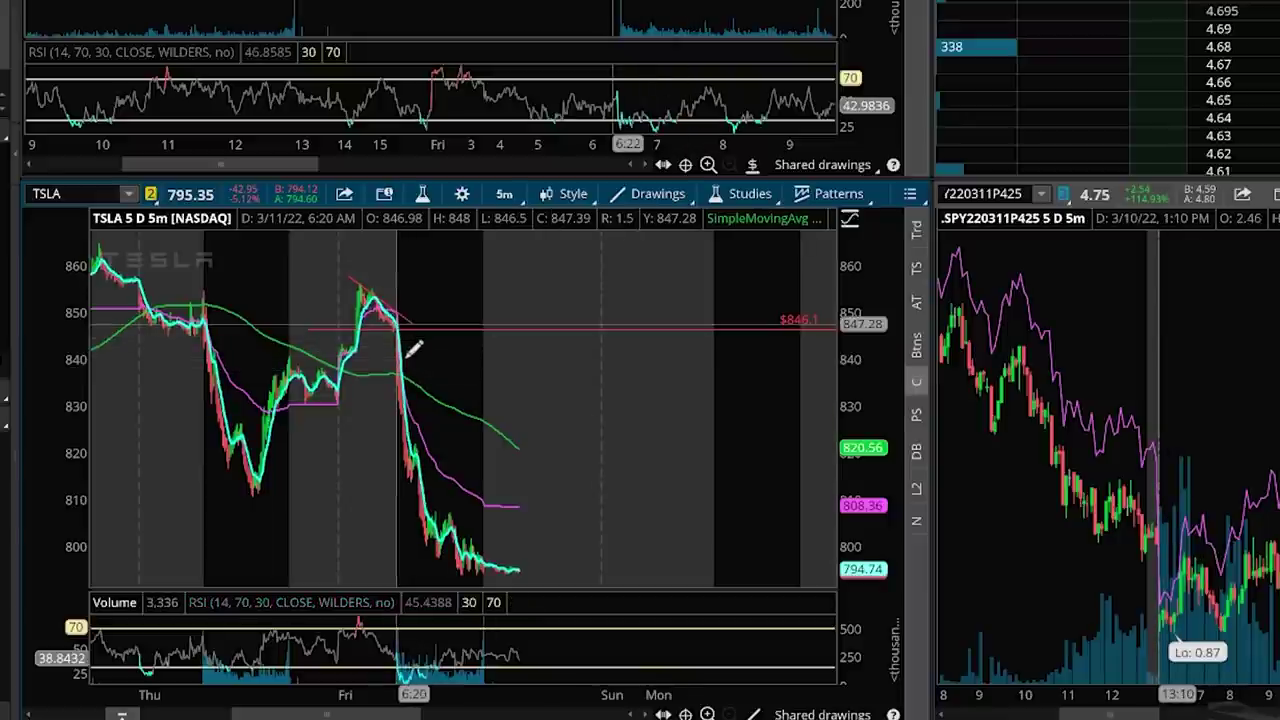
{"action": "left_click_drag", "start_coordinate": [400, 714], "coordinate": [310, 714]}
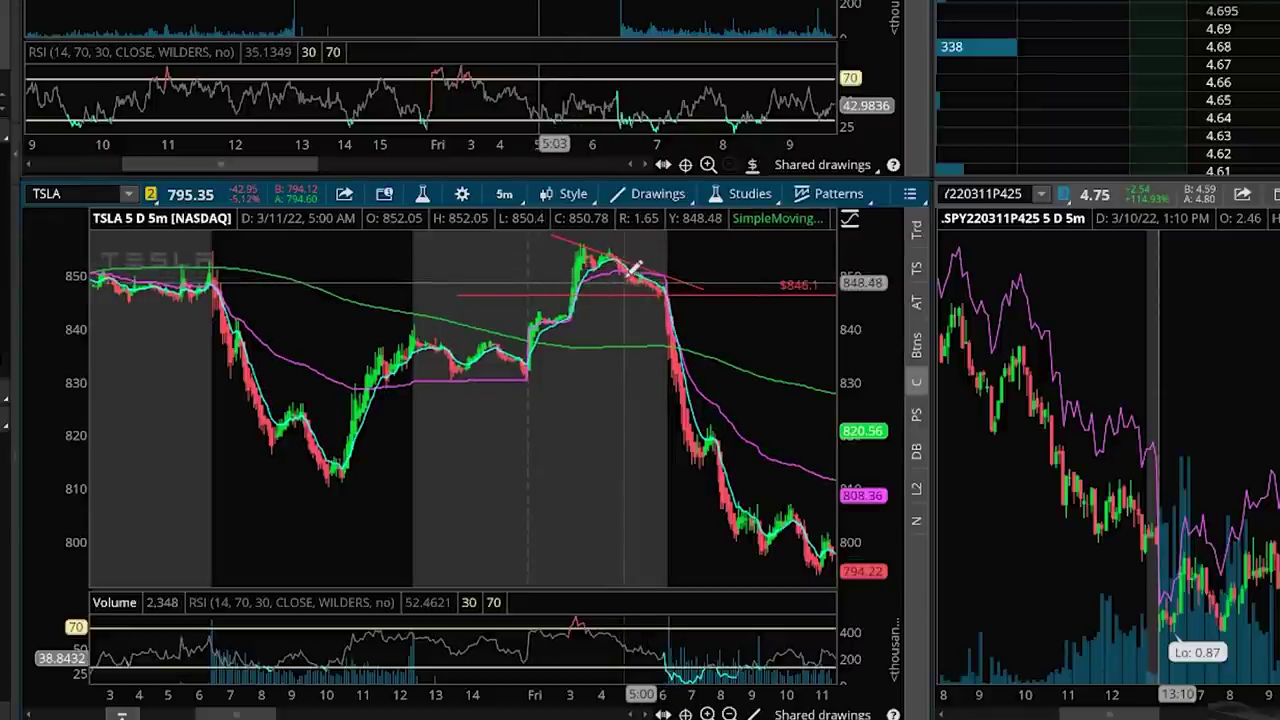
{"action": "scroll", "coordinate": [669, 283], "scroll_direction": "up", "scroll_amount": 3}
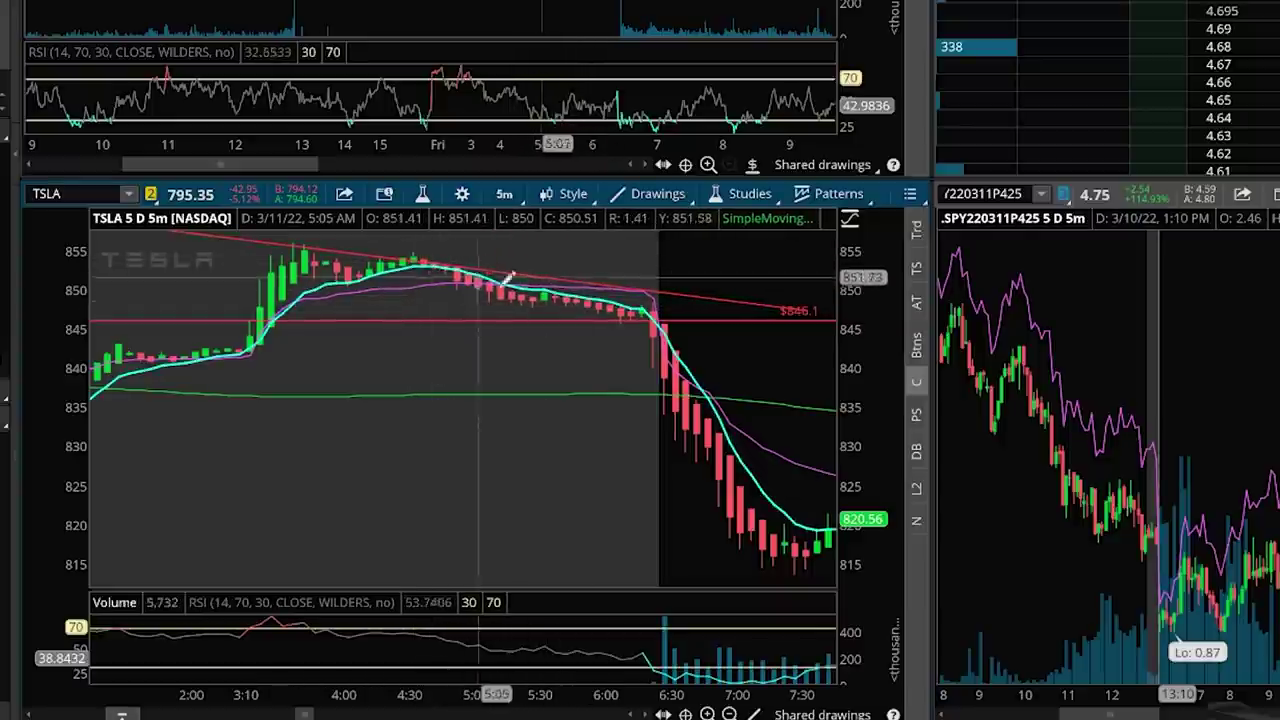
{"action": "left_click", "coordinate": [732, 712]}
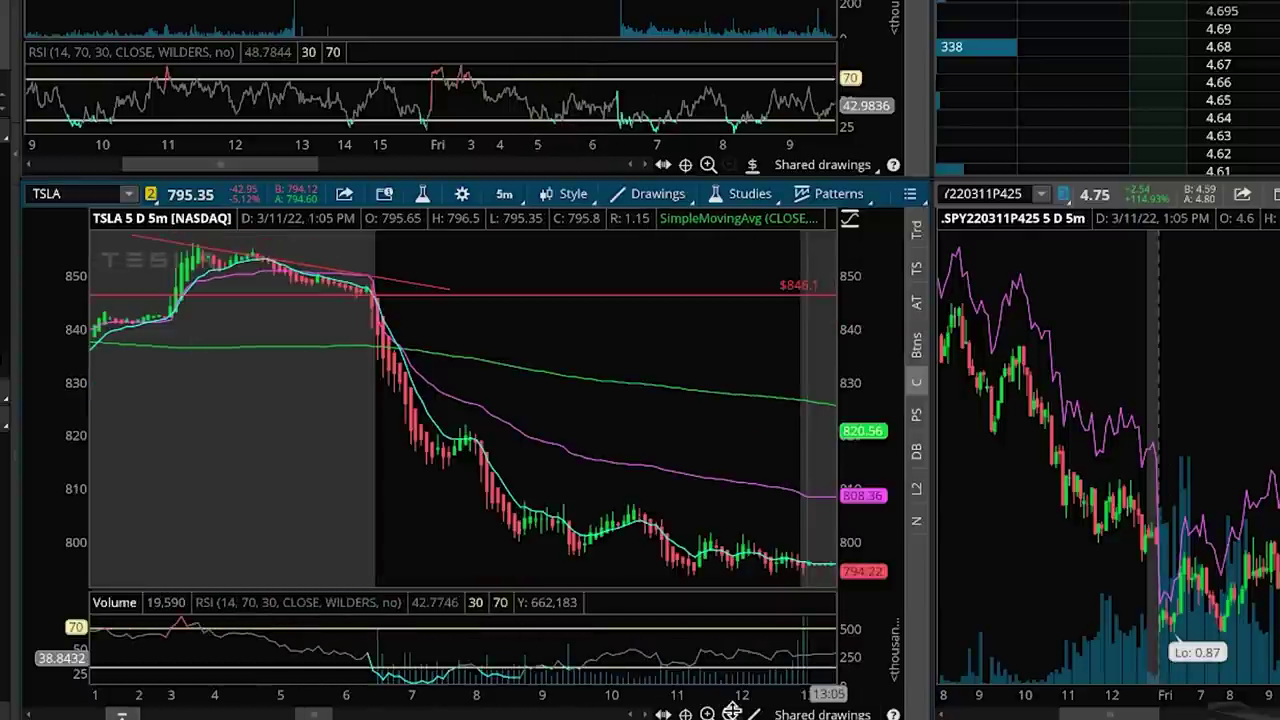
{"action": "left_click", "coordinate": [732, 712]}
{"action": "left_click_drag", "start_coordinate": [369, 712], "coordinate": [338, 710]}
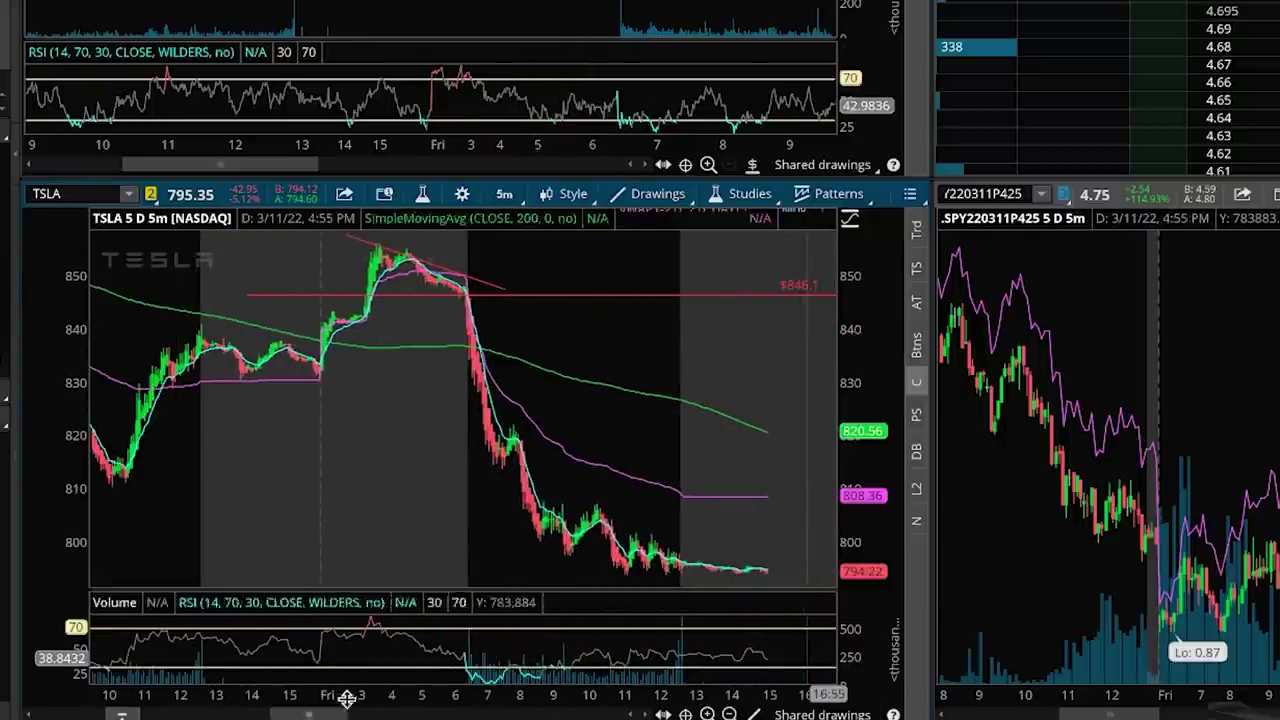
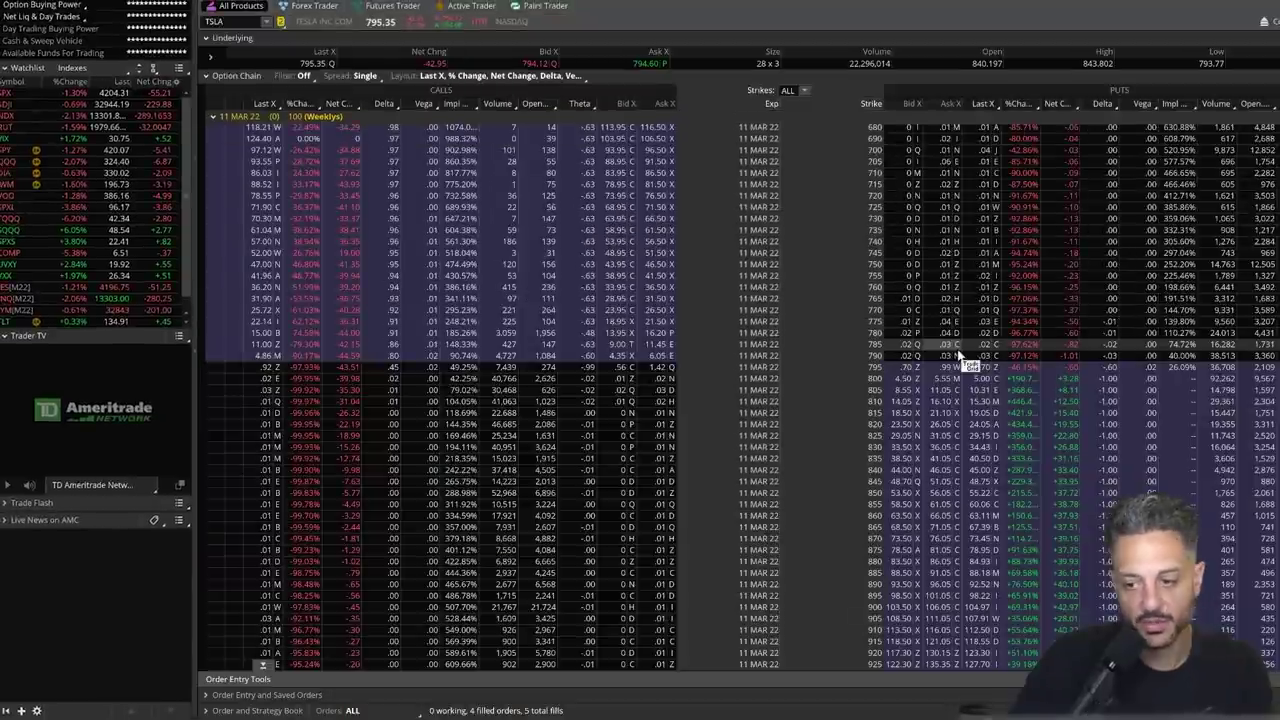
- Check the TSLA 830 put's prices in the 11 MAR 22 option chain and compare them with the Discord watchlist post
{"action": "scroll", "coordinate": [973, 455], "scroll_direction": "down", "scroll_amount": 3}
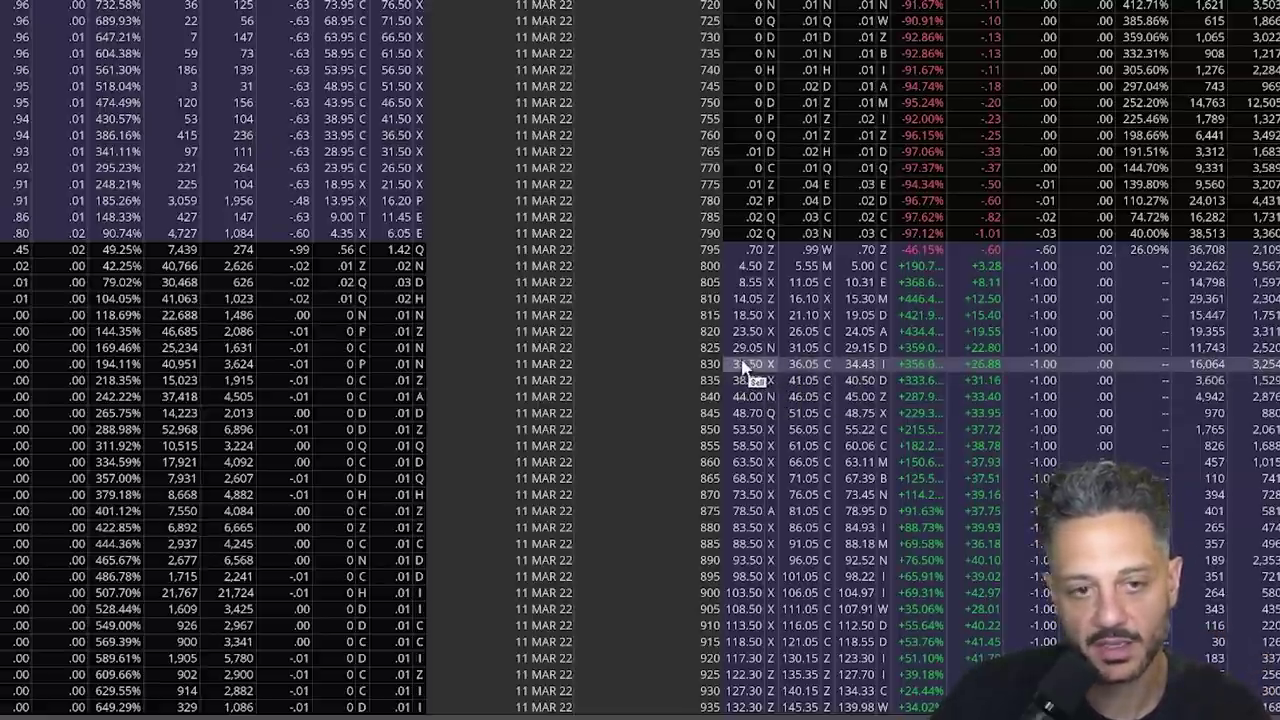
{"action": "key", "text": "alt+Tab"}
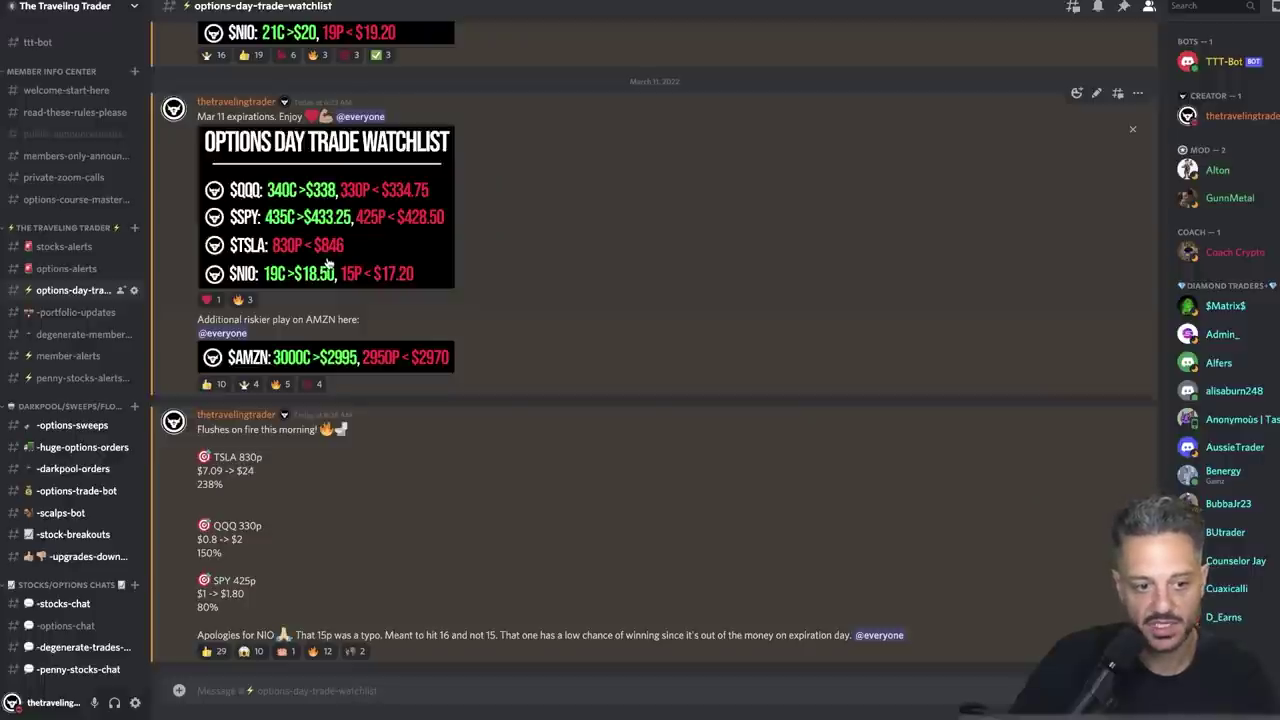
{"action": "mouse_move", "coordinate": [760, 708]}
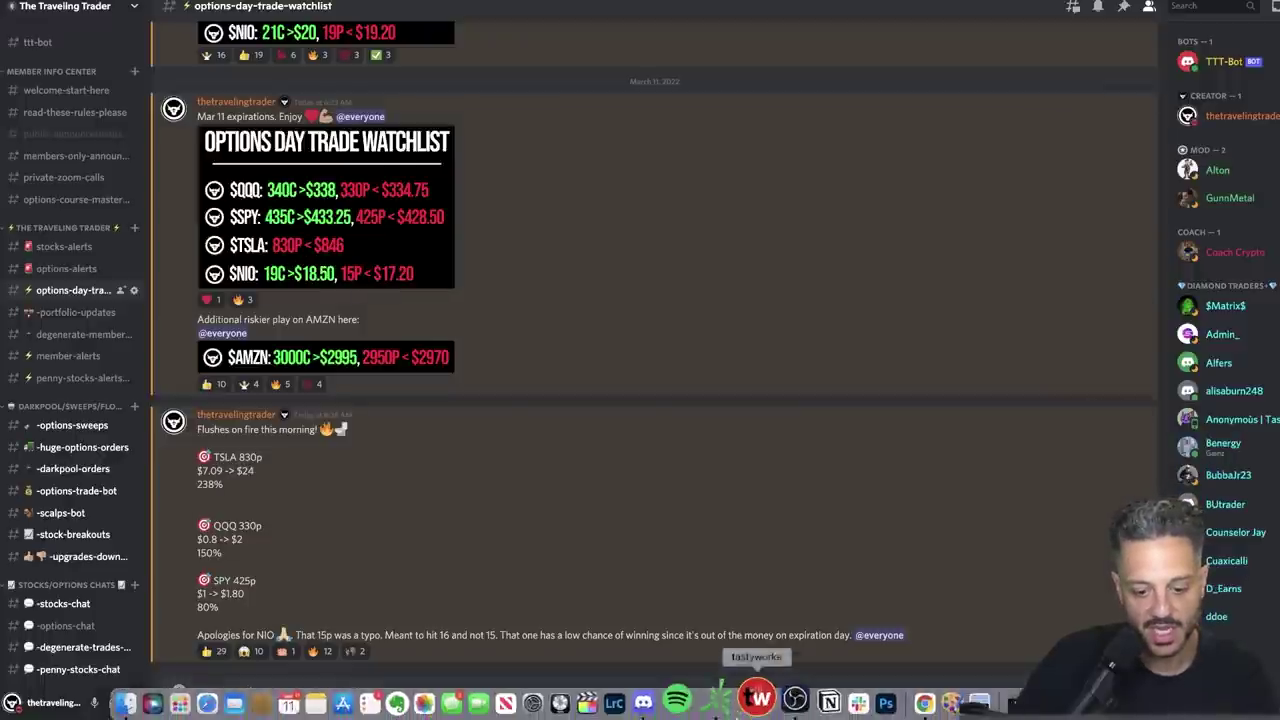
- Switch back to thinkorswim and bring more of Friday's session into view on the one-minute TSLA chart
{"action": "left_click", "coordinate": [722, 700]}
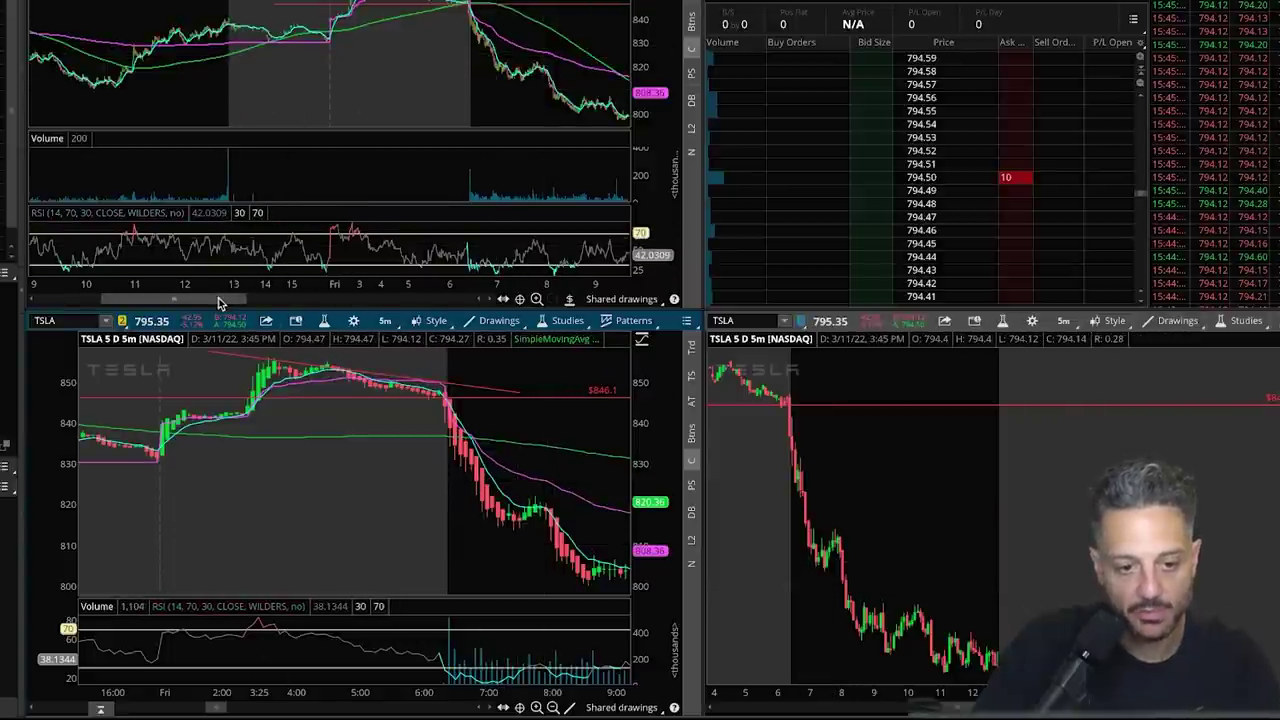
{"action": "left_click_drag", "start_coordinate": [224, 300], "coordinate": [230, 302]}
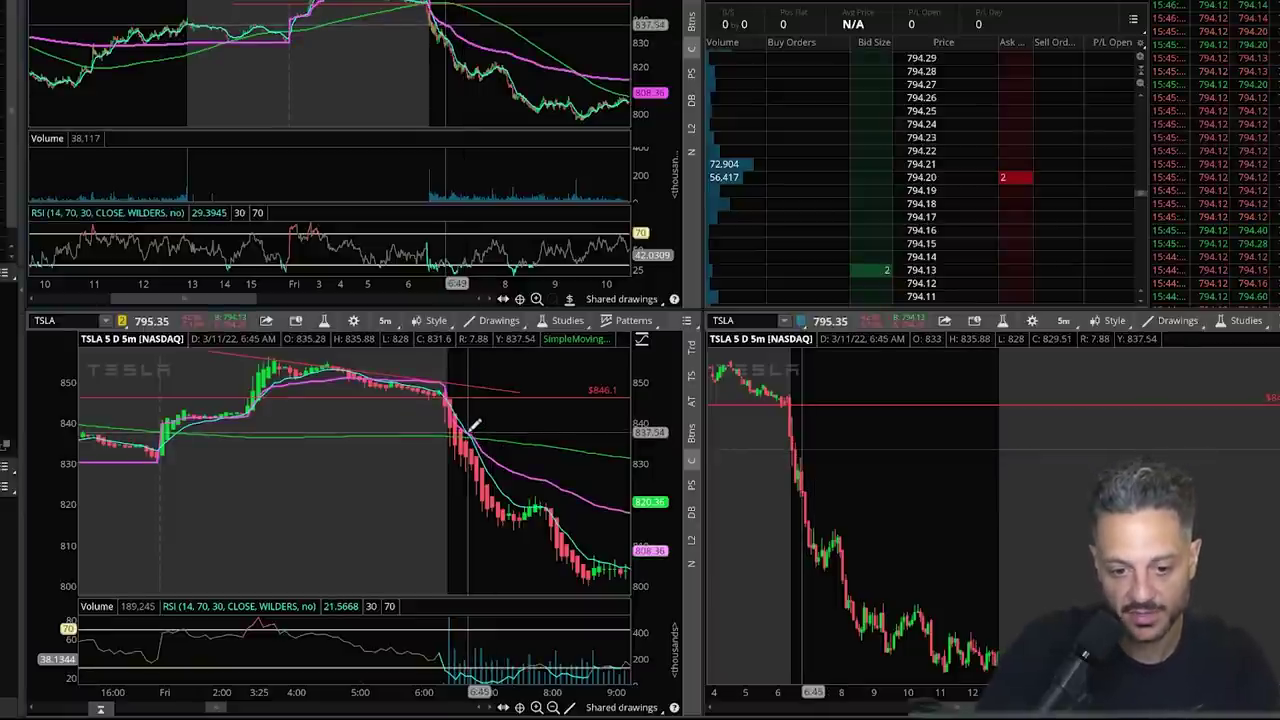
- Load QQQ in the five-minute TSLA chart, clear its drawing set and bring Friday's session into view
{"action": "type", "text": "QQQ"}
{"action": "key", "text": "Return"}
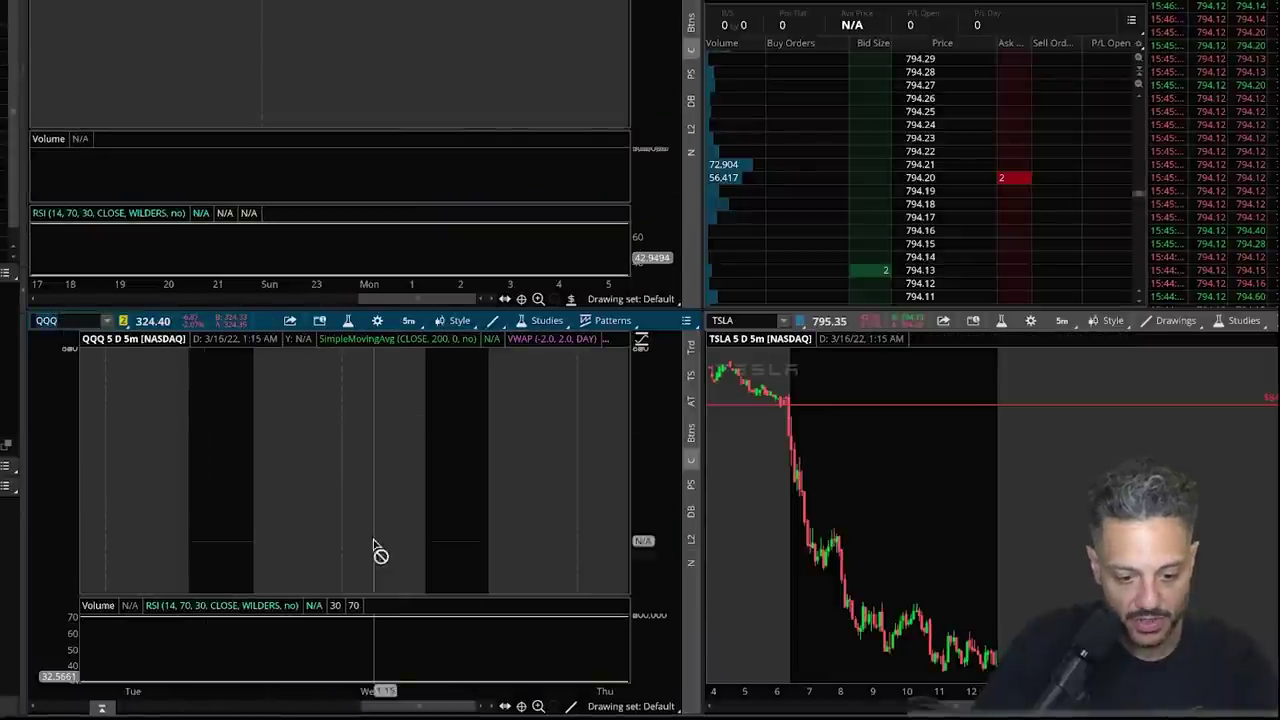
{"action": "left_click_drag", "start_coordinate": [428, 700], "coordinate": [318, 706]}
{"action": "right_click", "coordinate": [382, 429]}
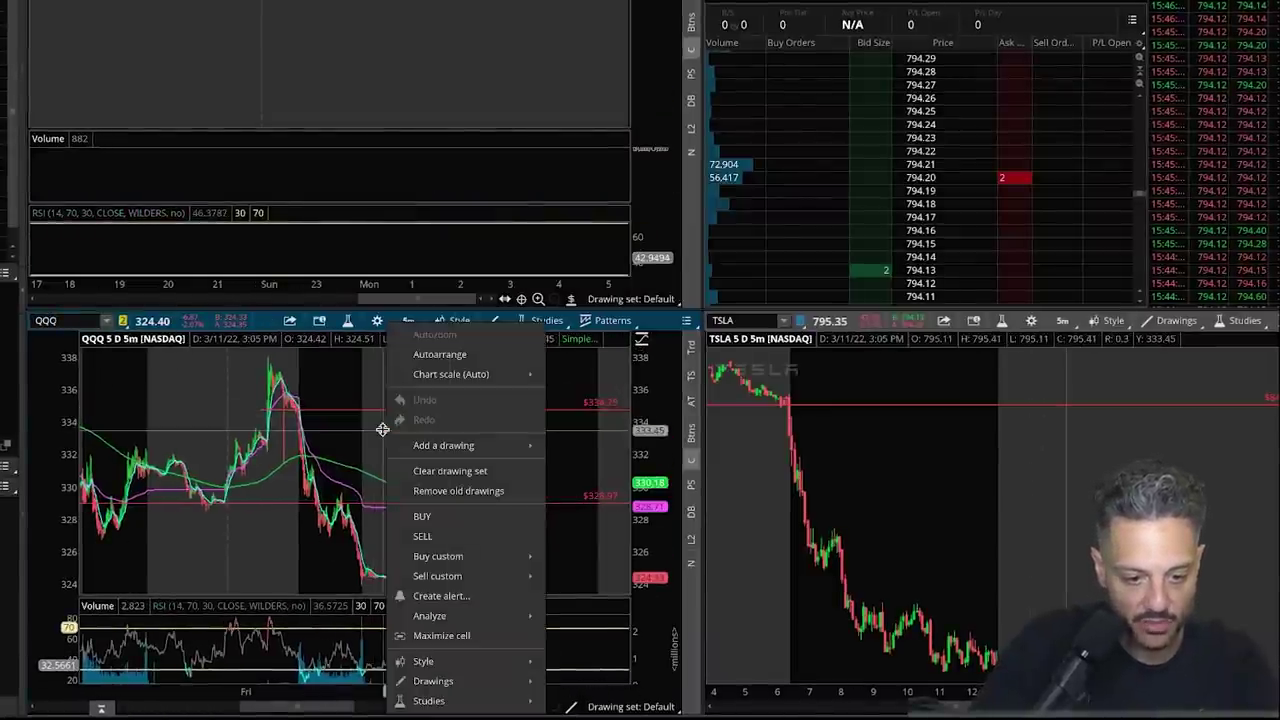
{"action": "left_click", "coordinate": [511, 472]}
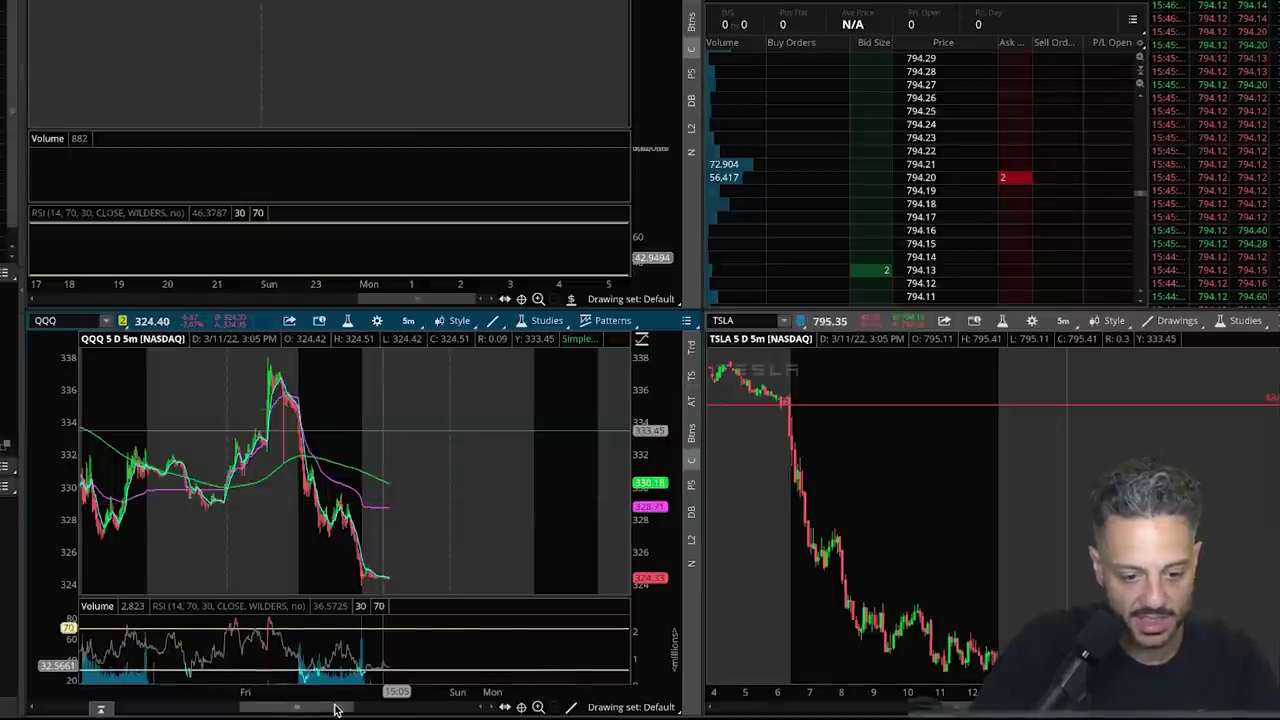
{"action": "left_click_drag", "start_coordinate": [320, 707], "coordinate": [290, 707]}
{"action": "scroll", "coordinate": [503, 525], "scroll_direction": "up", "scroll_amount": 3}
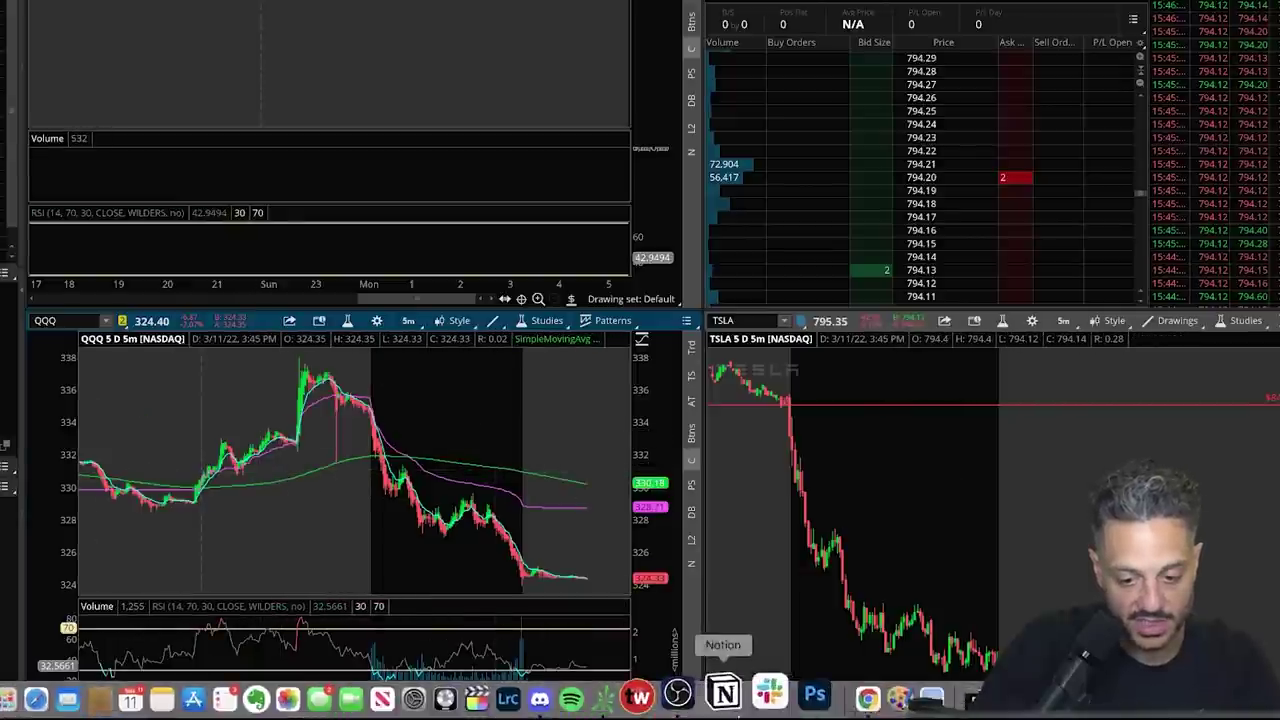
- Switch to Discord and examine the posting time and QQQ price levels in the March 11 watchlist message
{"action": "left_click", "coordinate": [566, 688]}
{"action": "scroll", "coordinate": [270, 168], "scroll_direction": "up", "scroll_amount": 1}
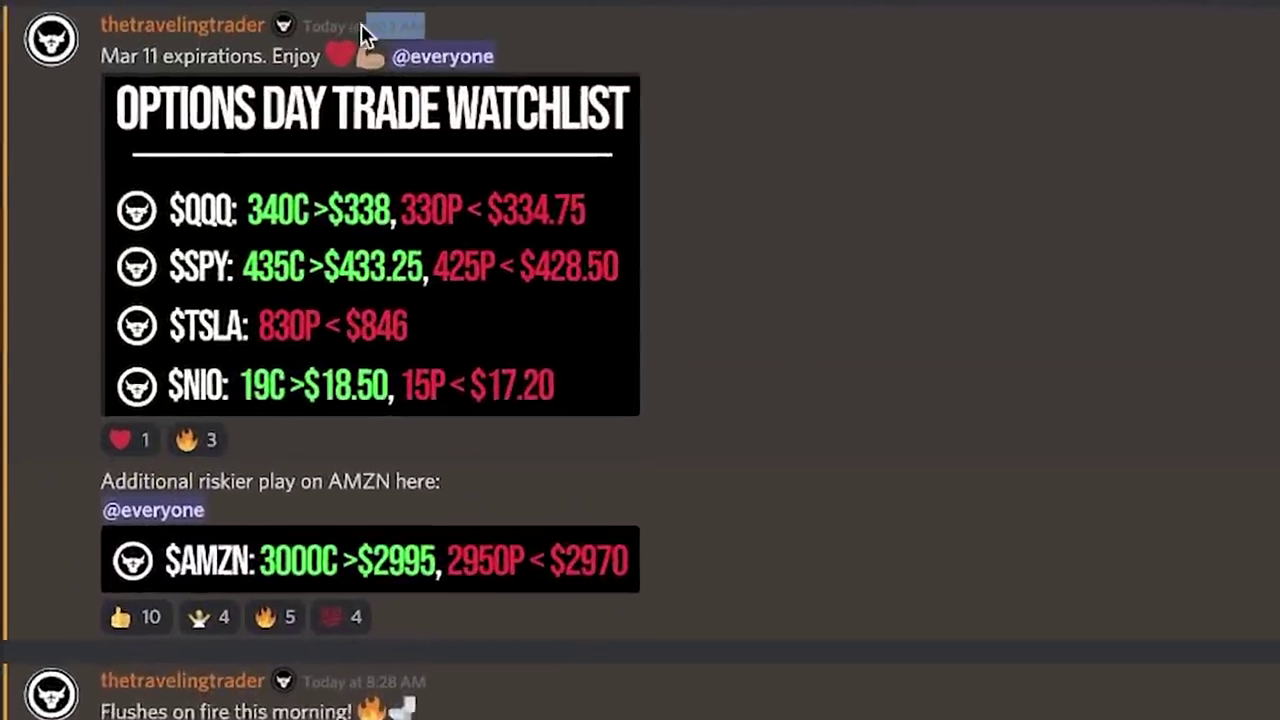
{"action": "left_click", "coordinate": [715, 103]}
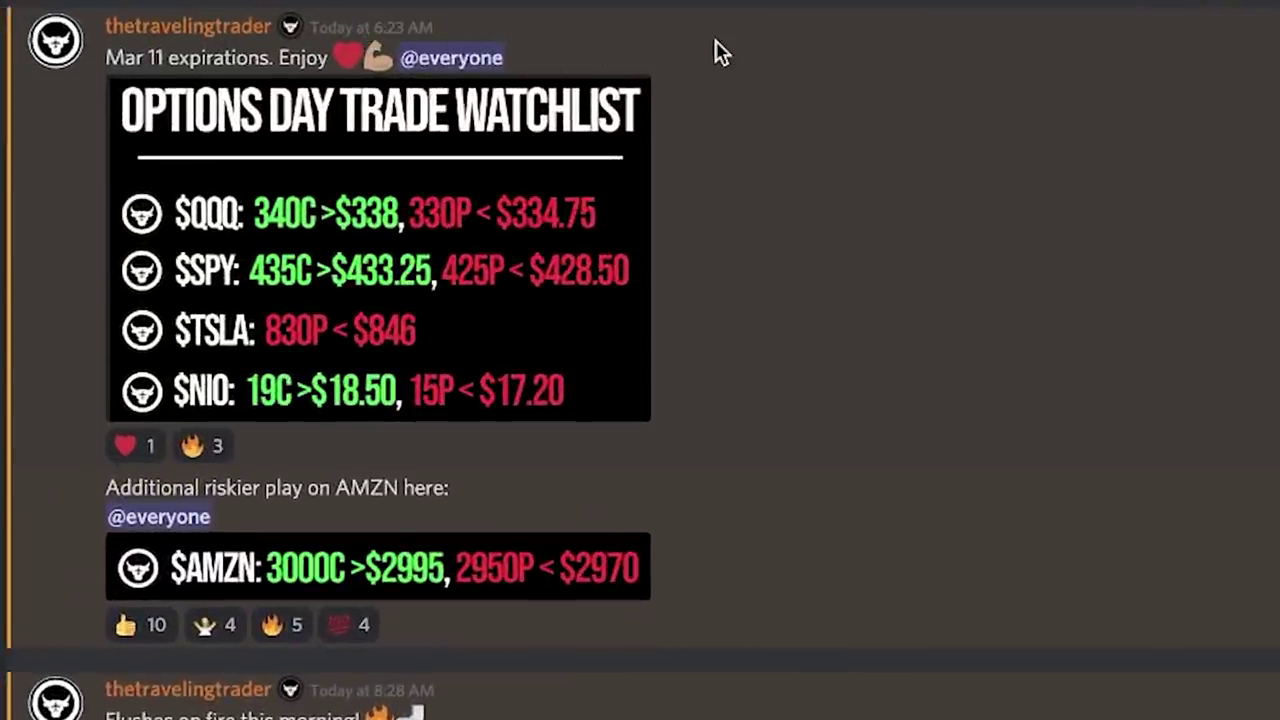
{"action": "scroll", "coordinate": [1005, 488], "scroll_direction": "down", "scroll_amount": 1}
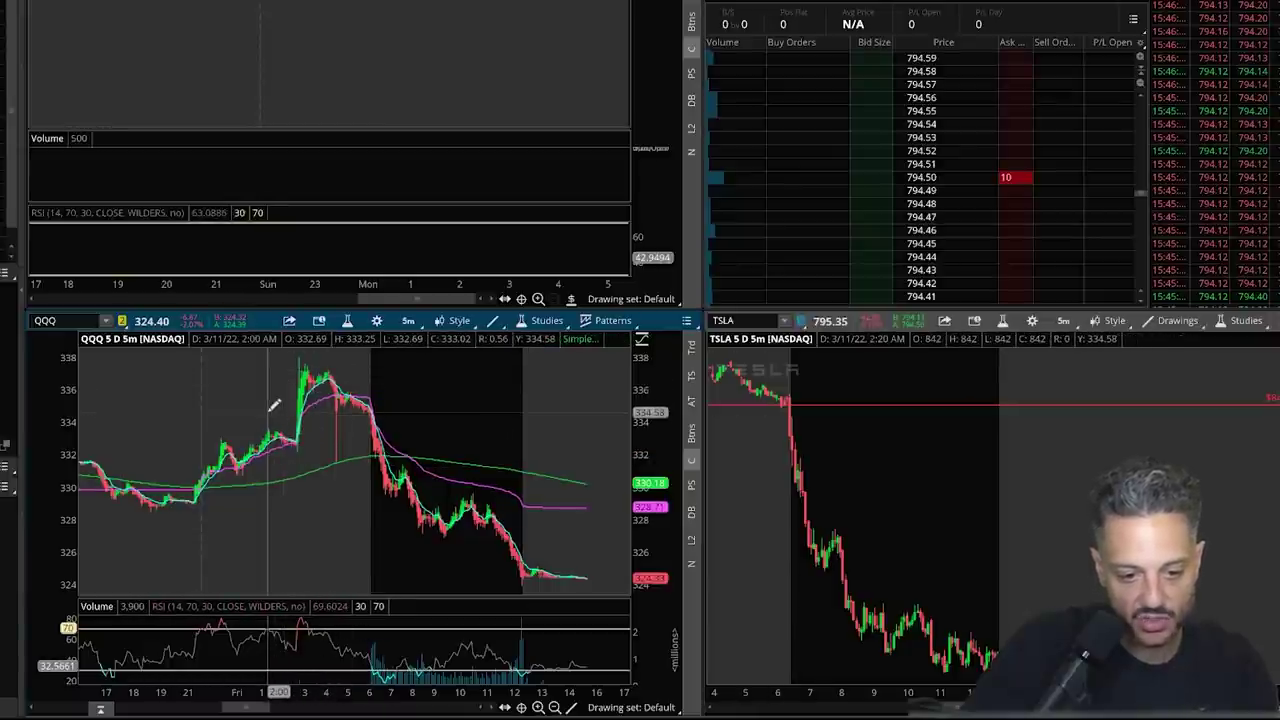
- Draw a horizontal line at about 334.6 across Friday's premarket and open on the five-minute QQQ chart and inspect the breakdown
{"action": "left_click_drag", "start_coordinate": [273, 404], "coordinate": [432, 405]}
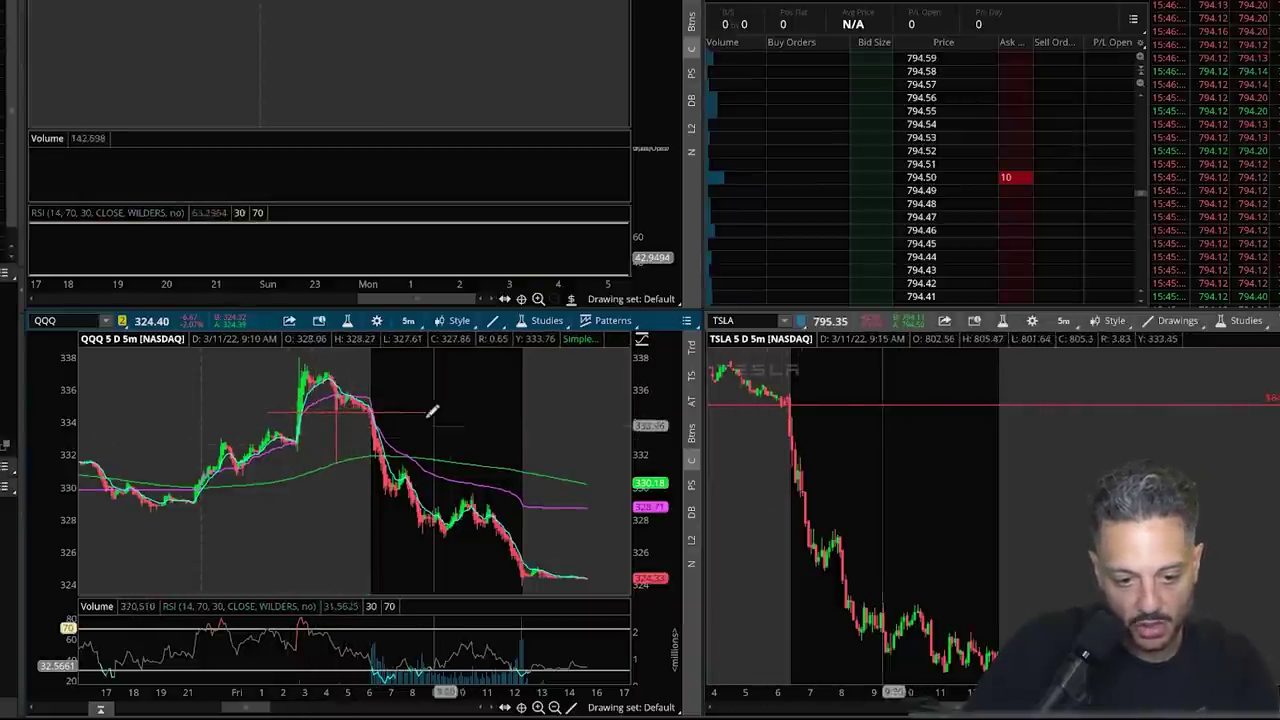
{"action": "left_click_drag", "start_coordinate": [497, 414], "coordinate": [268, 409]}
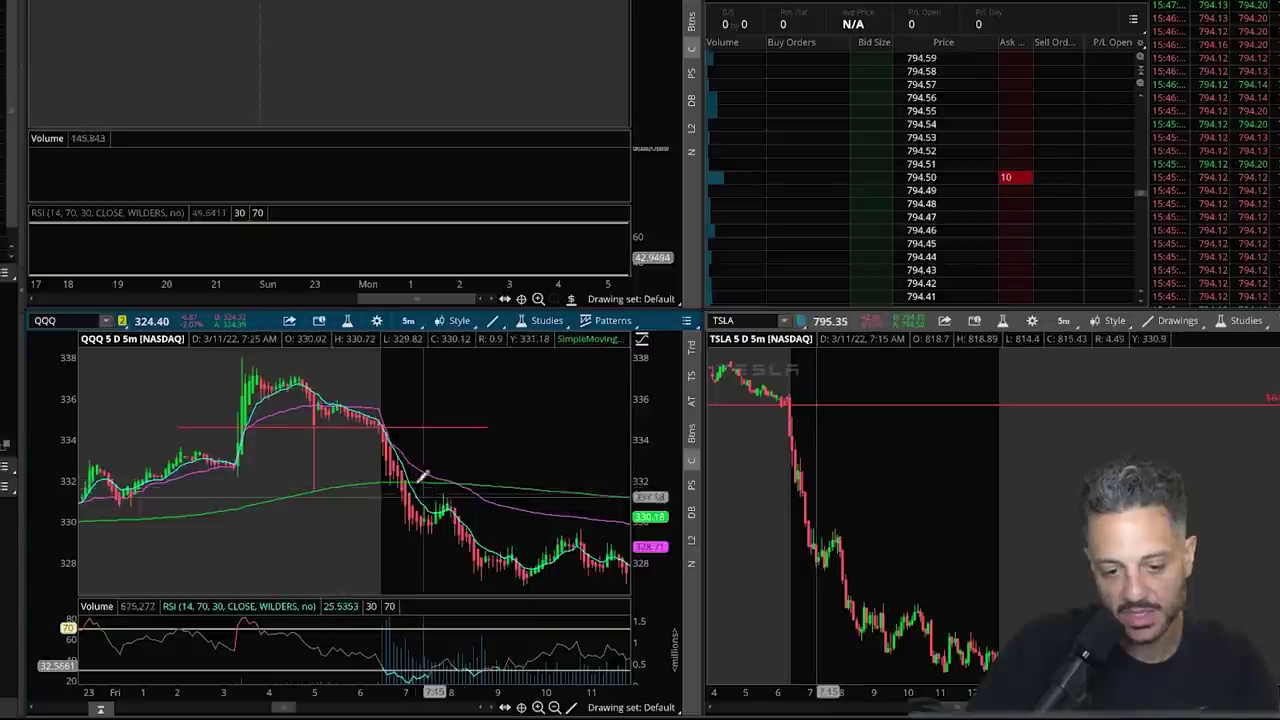
{"action": "mouse_move", "coordinate": [420, 466]}
{"action": "left_mouse_down"}
{"action": "mouse_move", "coordinate": [386, 409]}
{"action": "mouse_move", "coordinate": [420, 466]}
{"action": "left_mouse_up"}
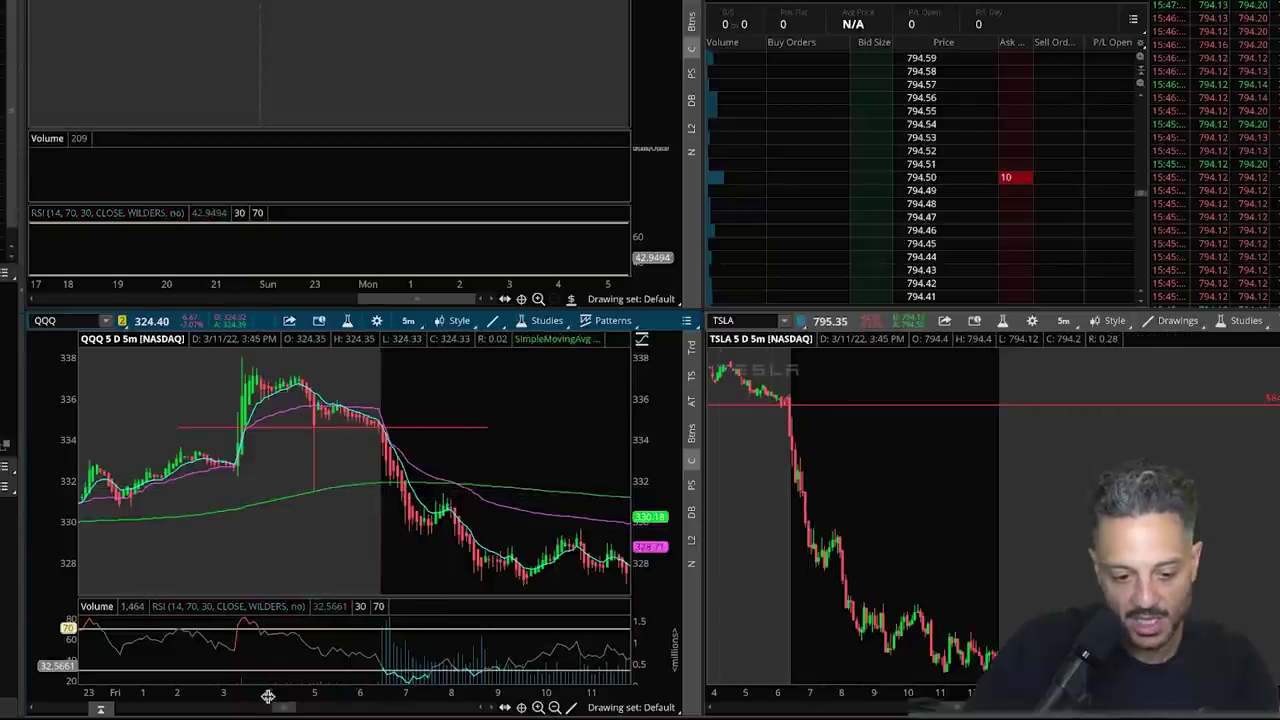
{"action": "left_click_drag", "start_coordinate": [286, 707], "coordinate": [295, 706]}
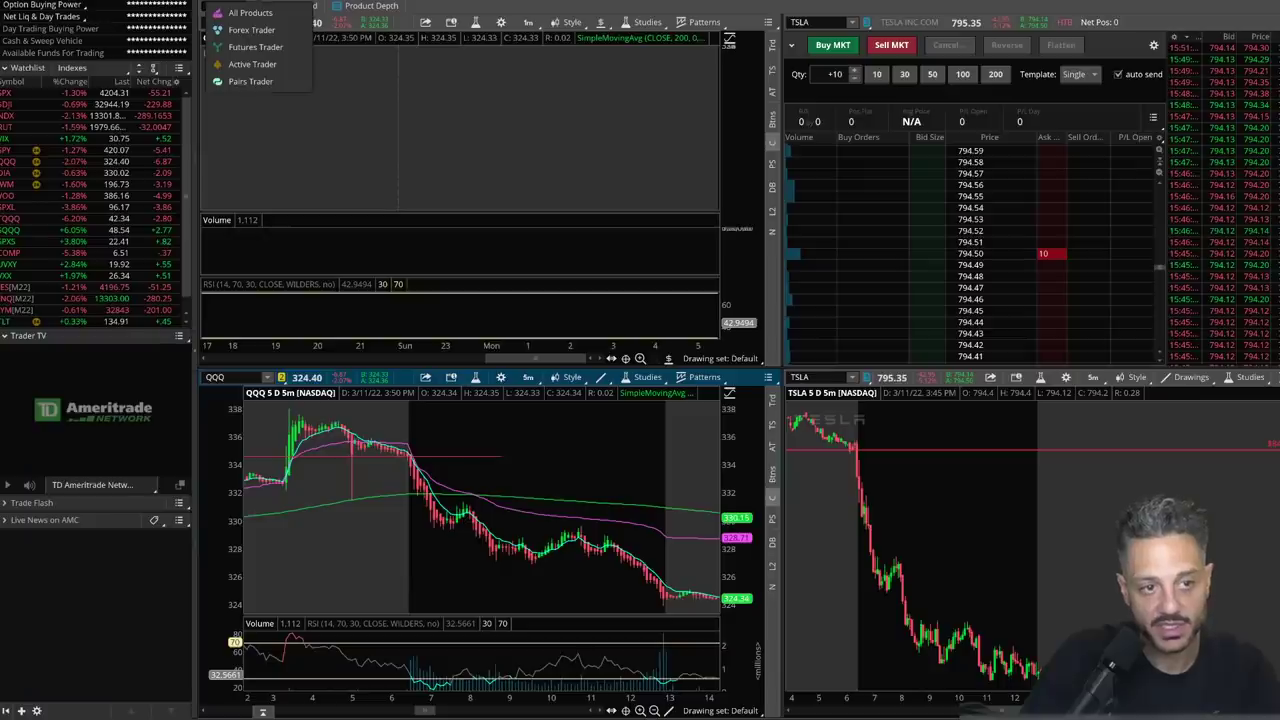
- Open the QQQ option chain and send the 11 MAR 22 325 put to the blue-linked order ladder and chart
{"action": "left_click", "coordinate": [403, 5]}
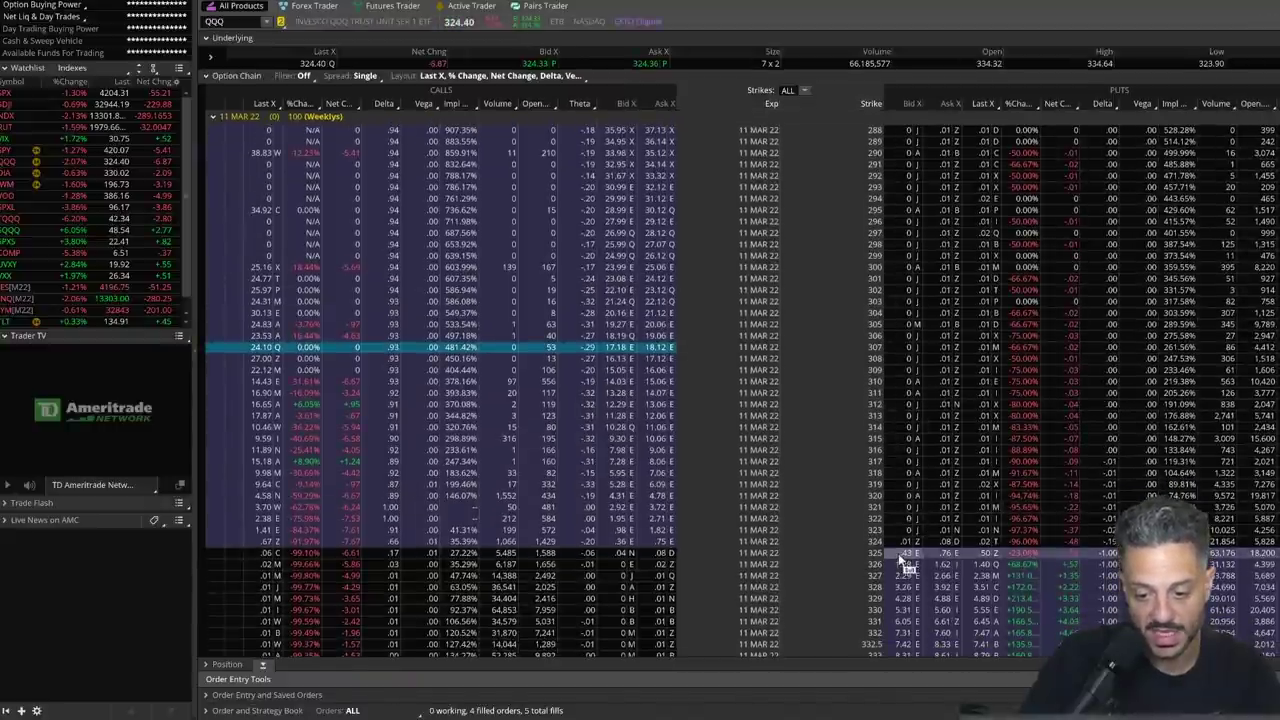
{"action": "left_click", "coordinate": [900, 555]}
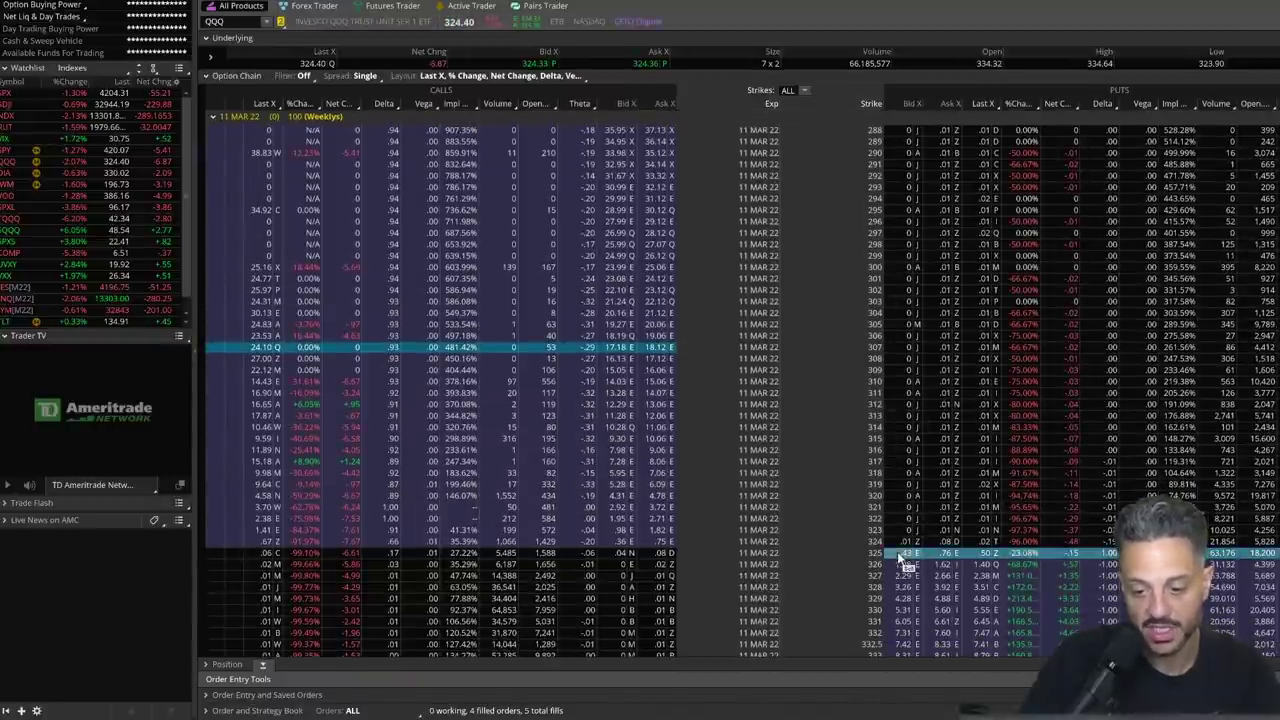
{"action": "right_click", "coordinate": [897, 552]}
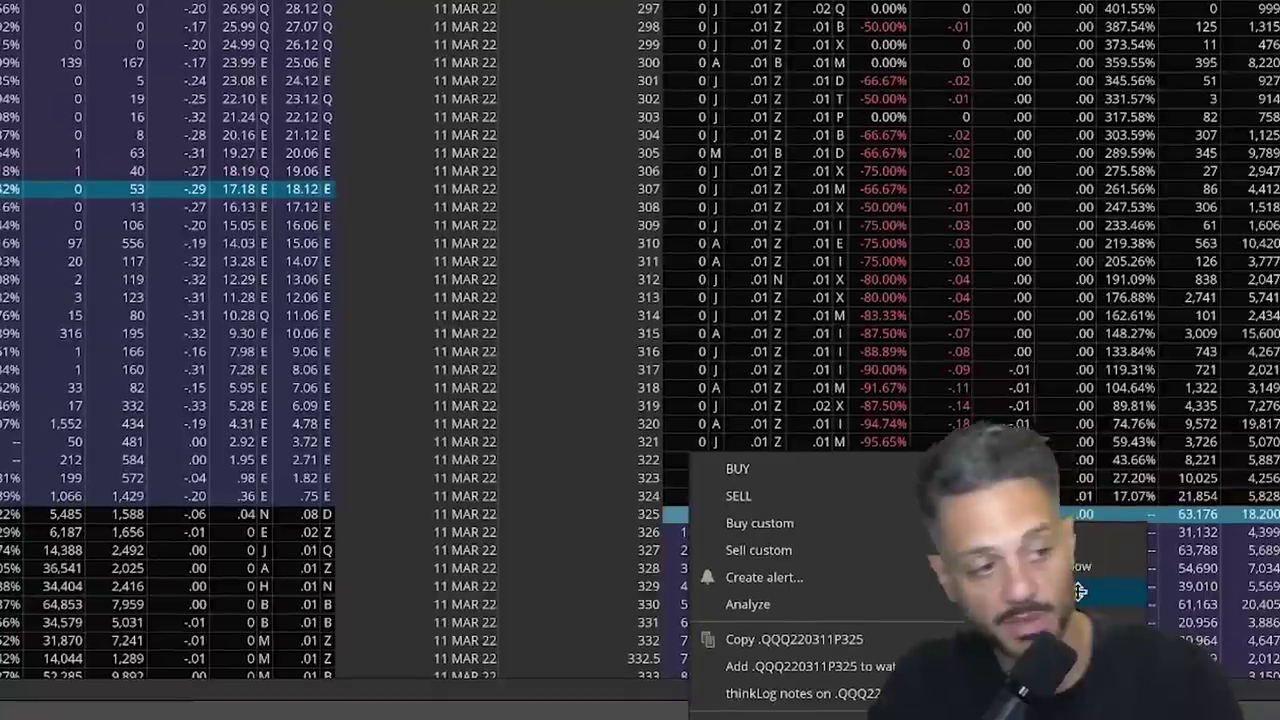
{"action": "mouse_move", "coordinate": [1000, 705]}
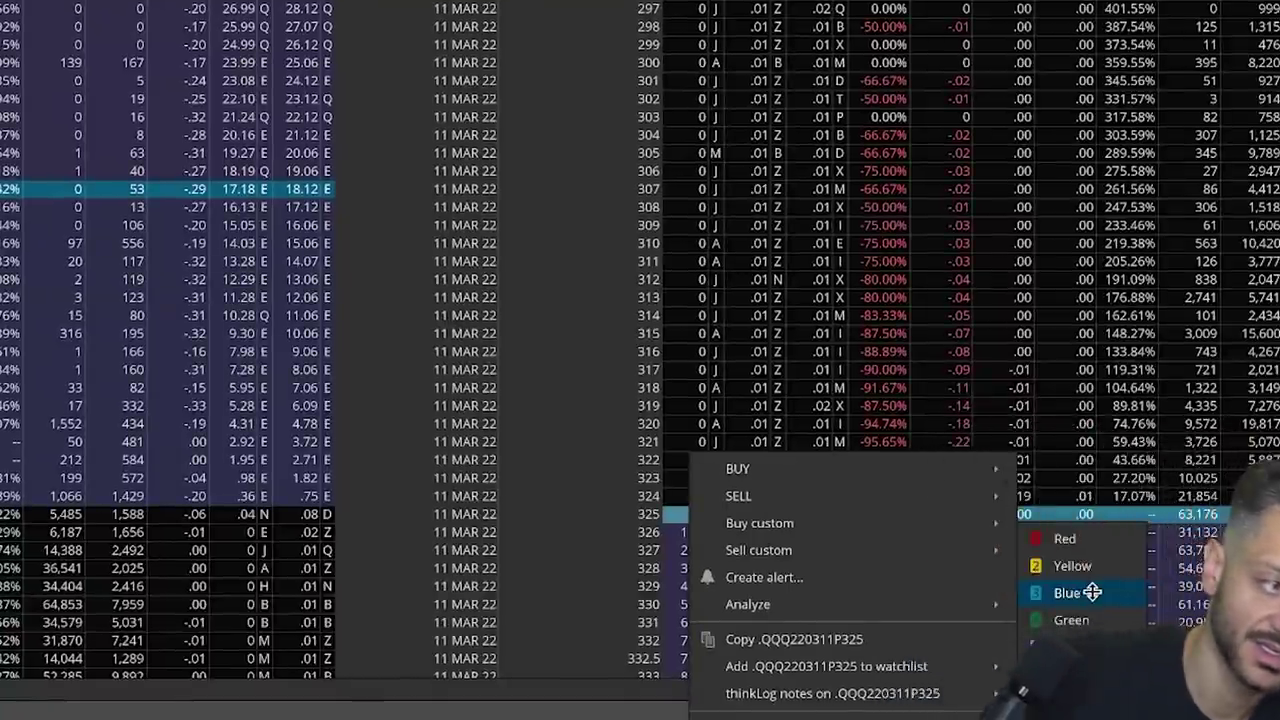
{"action": "left_click", "coordinate": [1066, 593]}
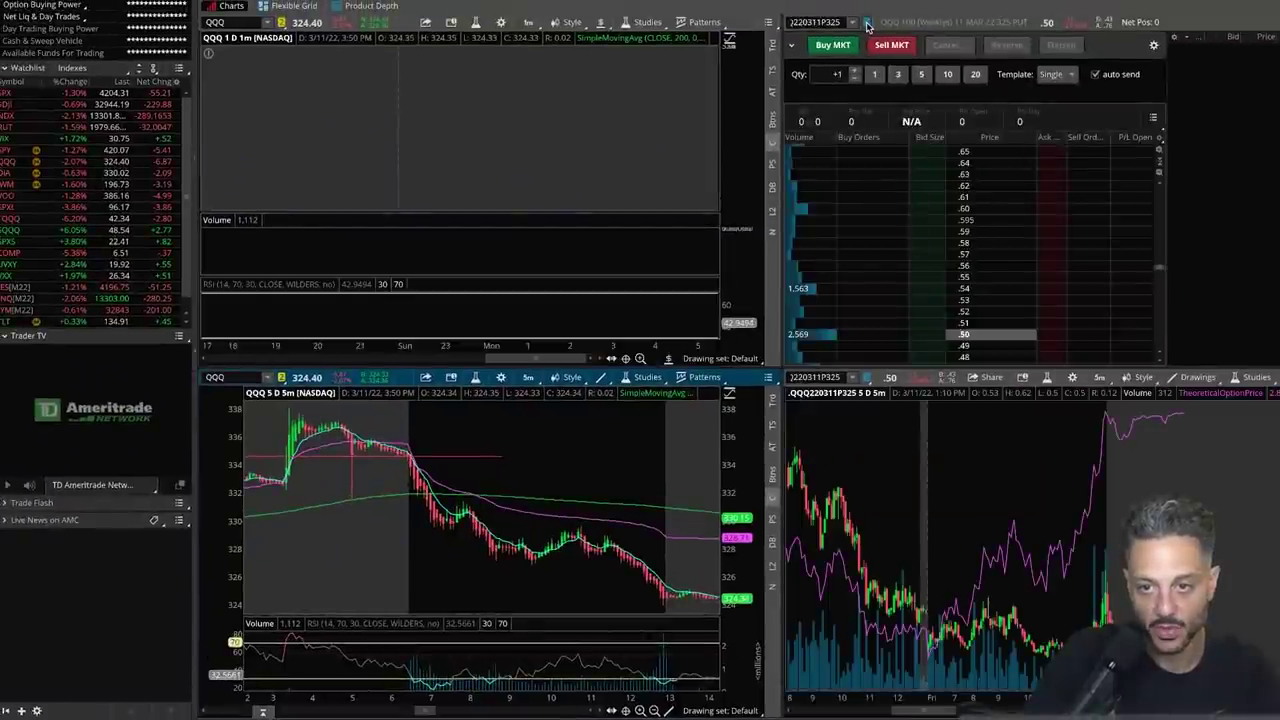
{"action": "left_click", "coordinate": [868, 22]}
{"action": "left_click", "coordinate": [866, 95]}
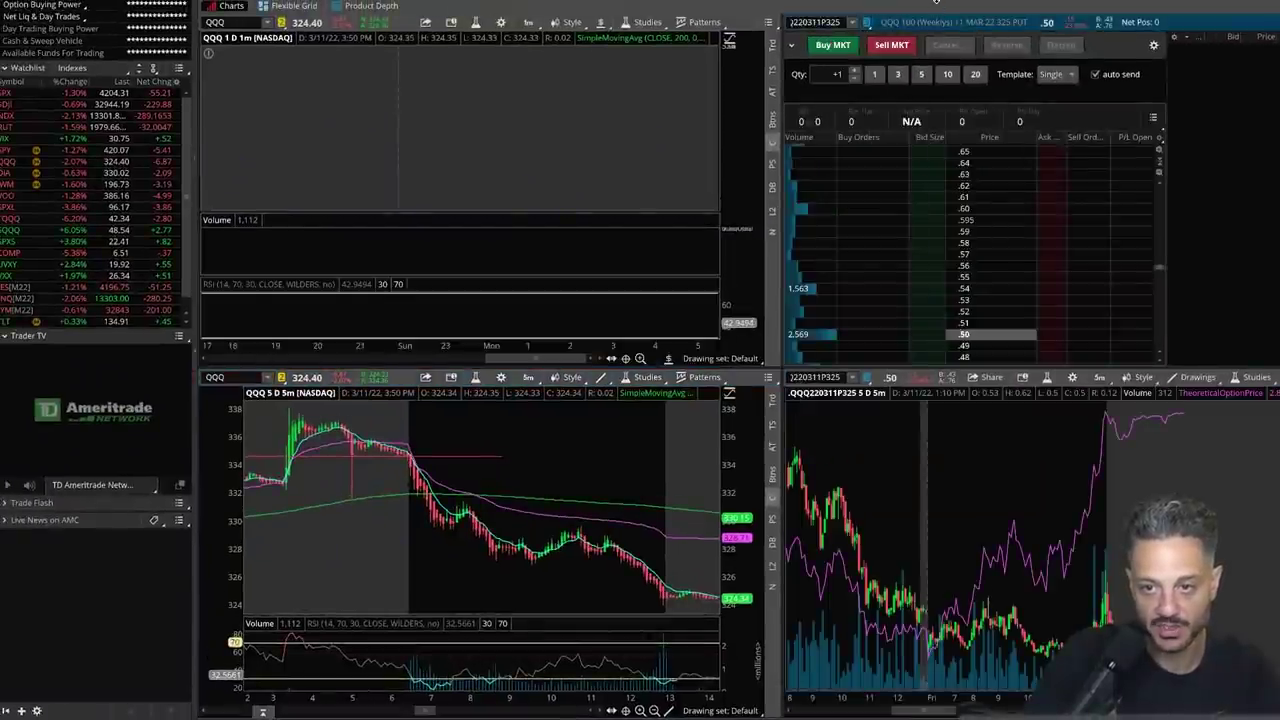
- Set the QQQ 325 put order quantity to 10 and go over the buy and sell limit levels on its price ladder
{"action": "scroll", "coordinate": [955, 165], "scroll_direction": "up", "scroll_amount": 4}
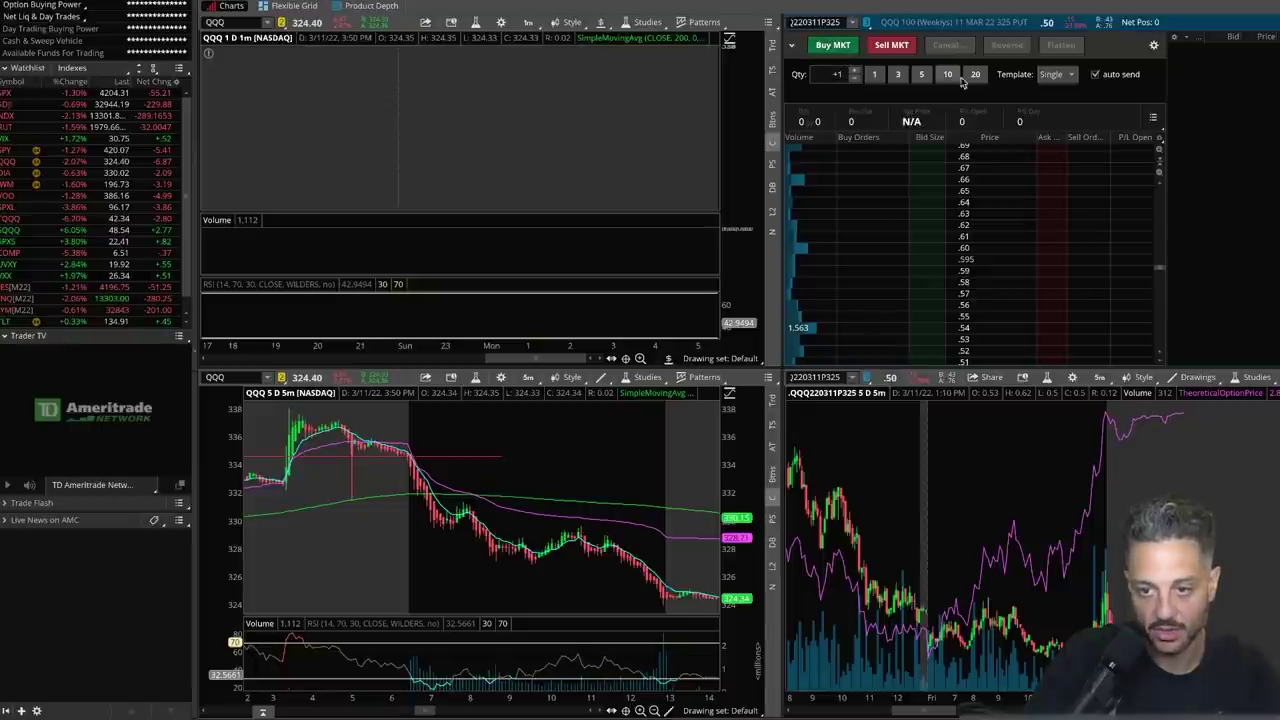
{"action": "scroll", "coordinate": [1163, 283], "scroll_direction": "down", "scroll_amount": 7}
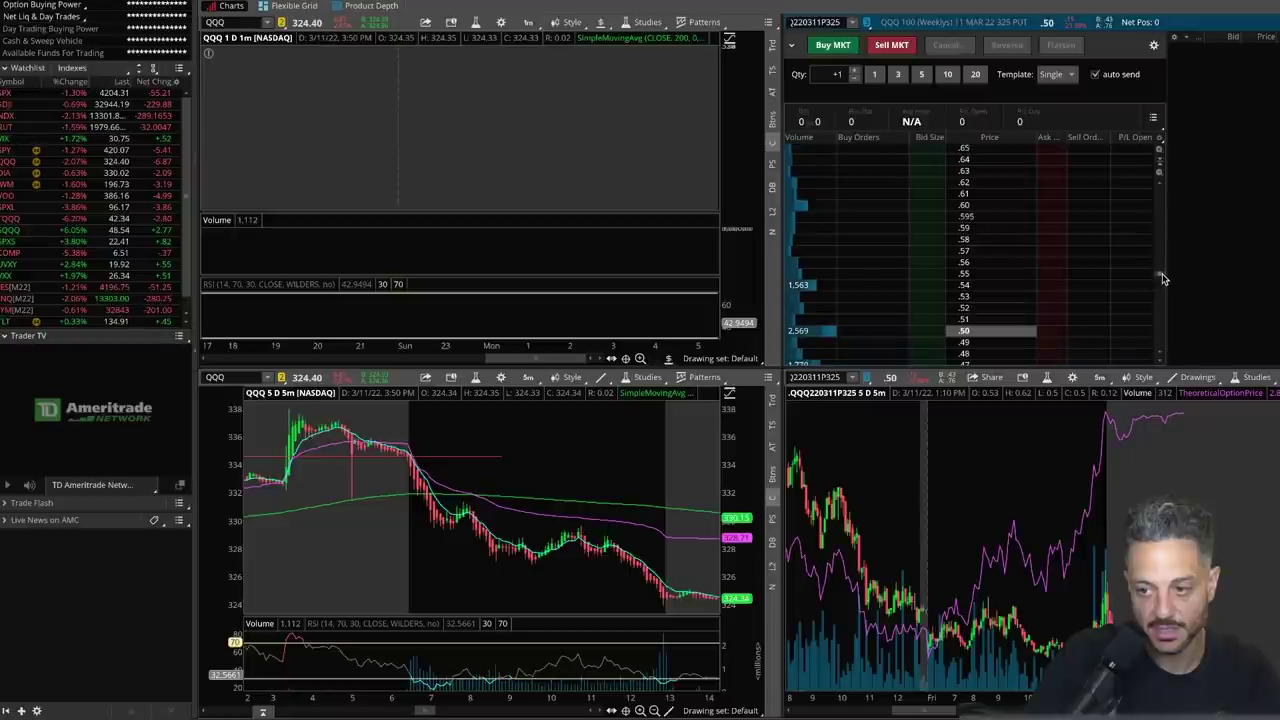
{"action": "scroll", "coordinate": [1163, 283], "scroll_direction": "down", "scroll_amount": 7}
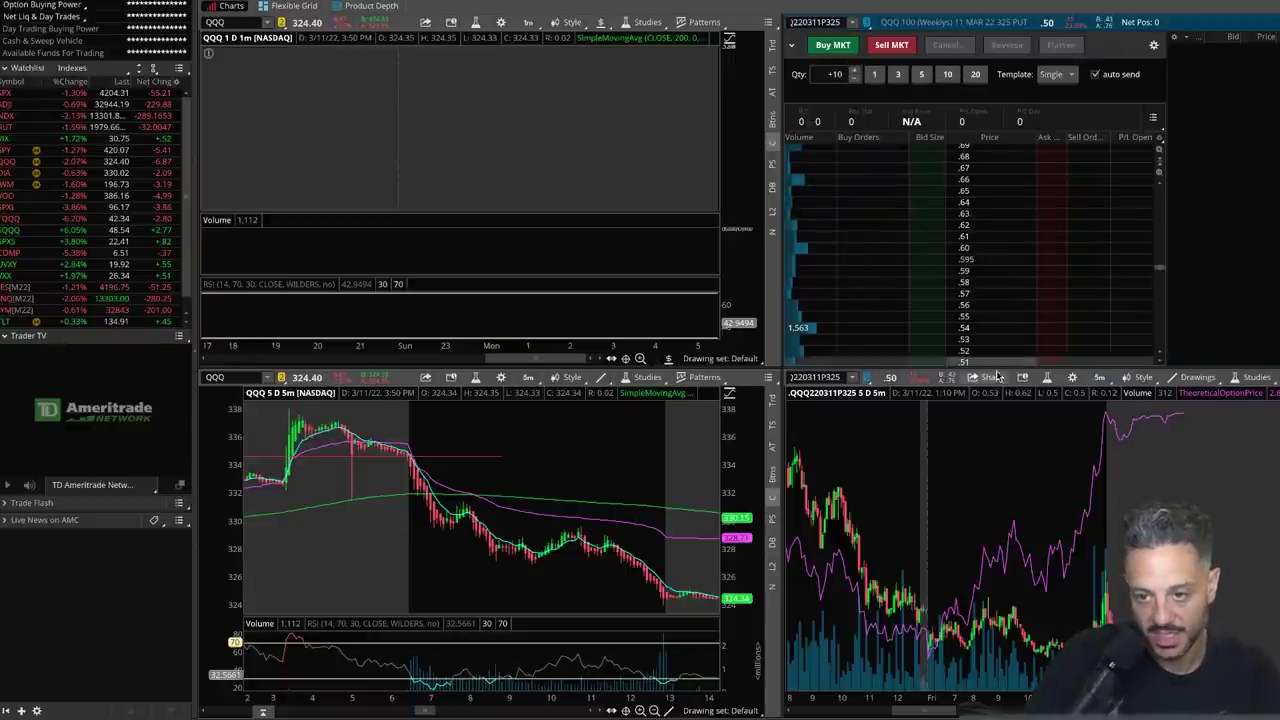
{"action": "left_click", "coordinate": [937, 252]}
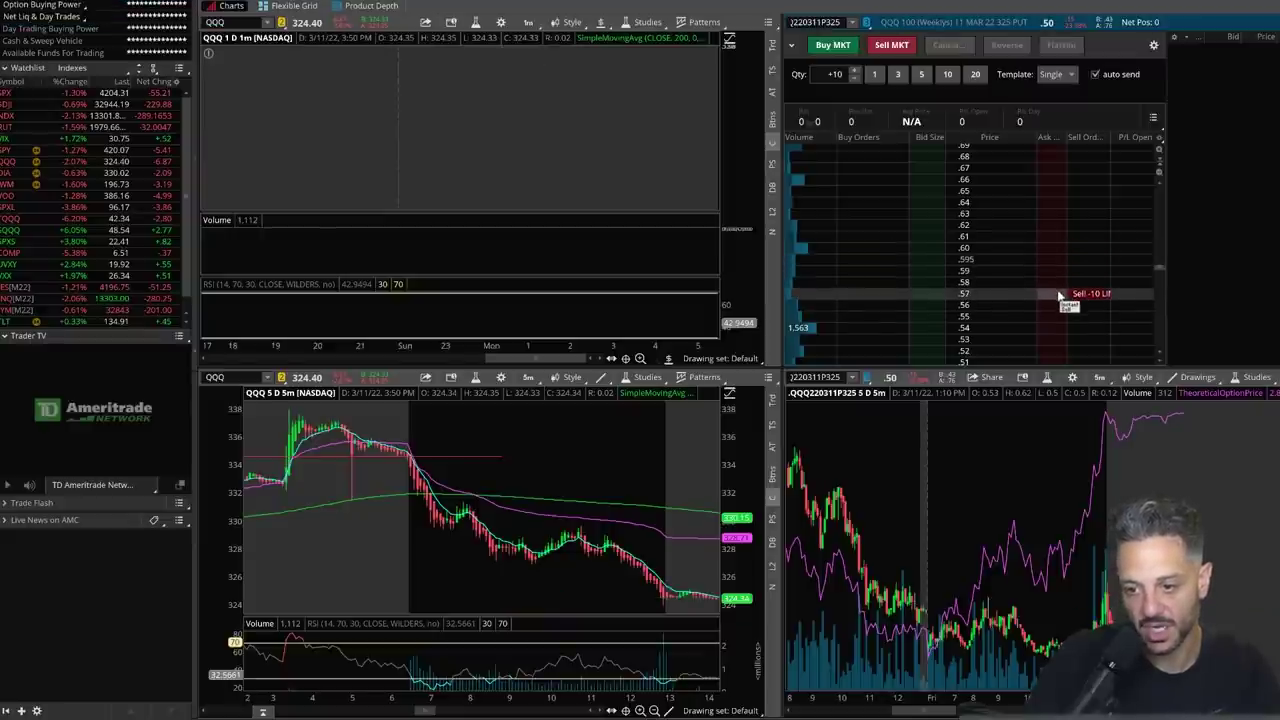
{"action": "left_click", "coordinate": [1060, 296]}
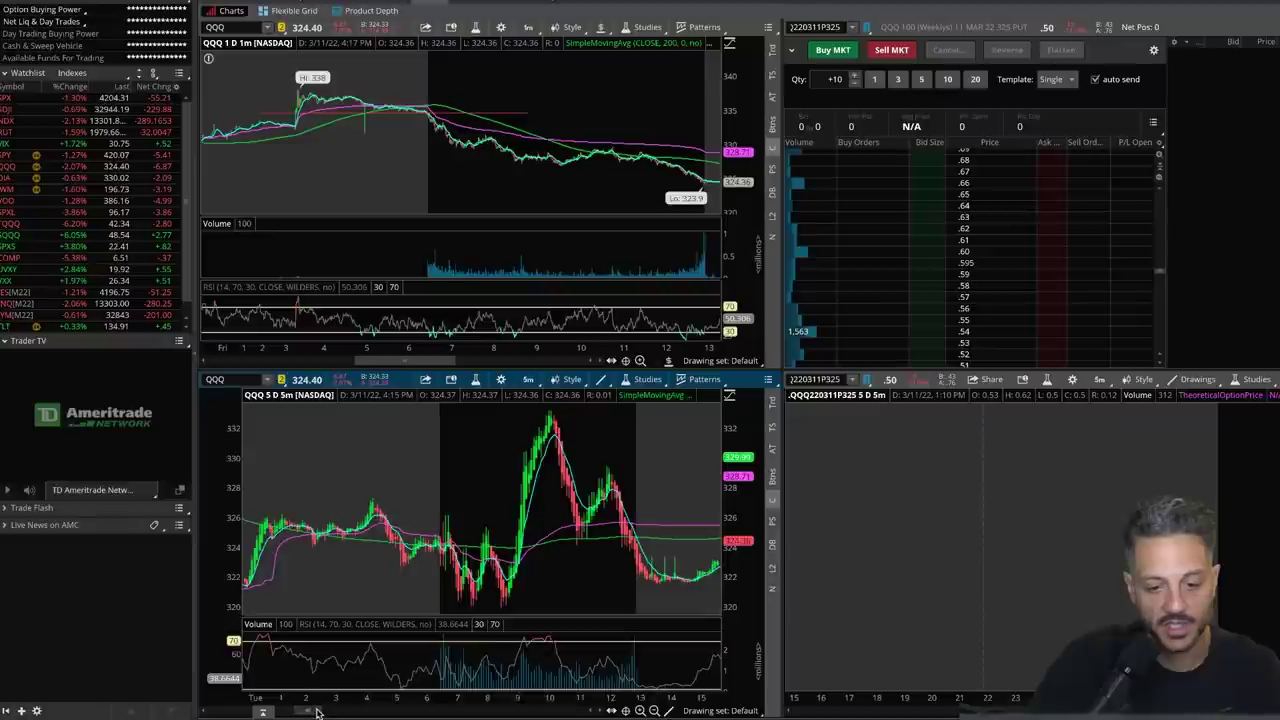
- Review Friday's and earlier sessions' price action on the five-minute QQQ chart
{"action": "left_click_drag", "start_coordinate": [400, 708], "coordinate": [440, 684]}
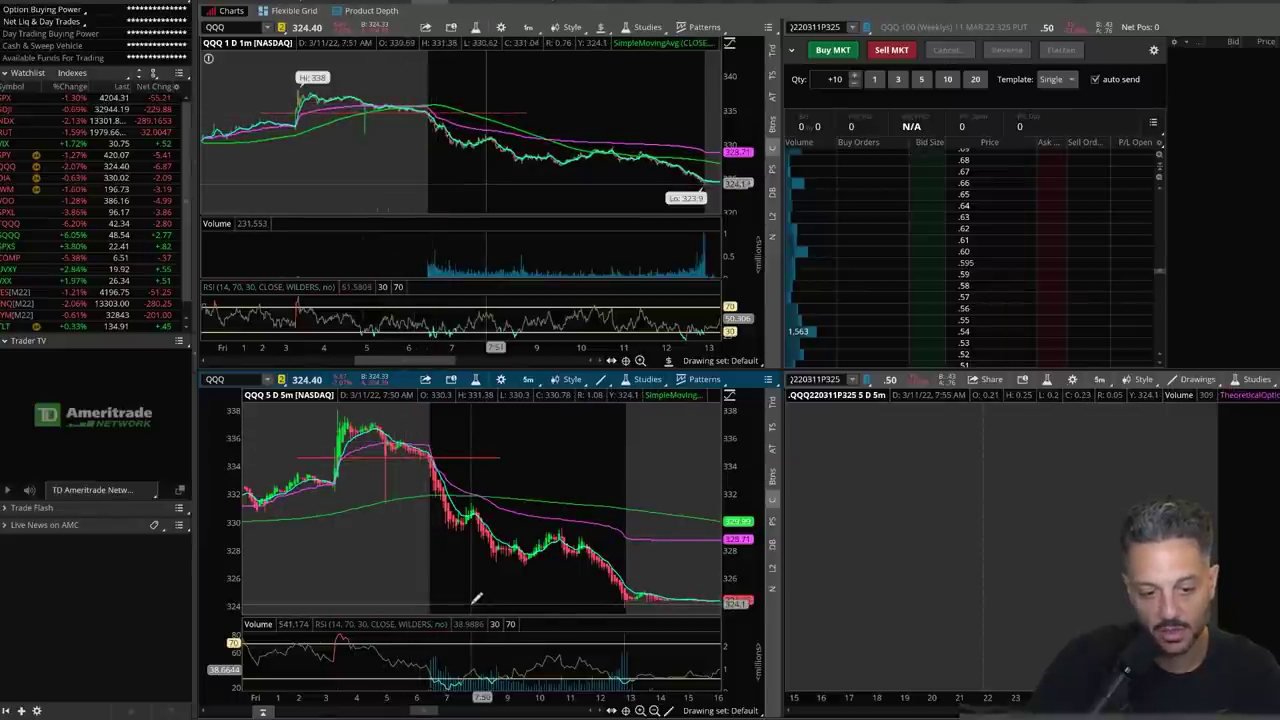
{"action": "left_click_drag", "start_coordinate": [426, 711], "coordinate": [400, 711]}
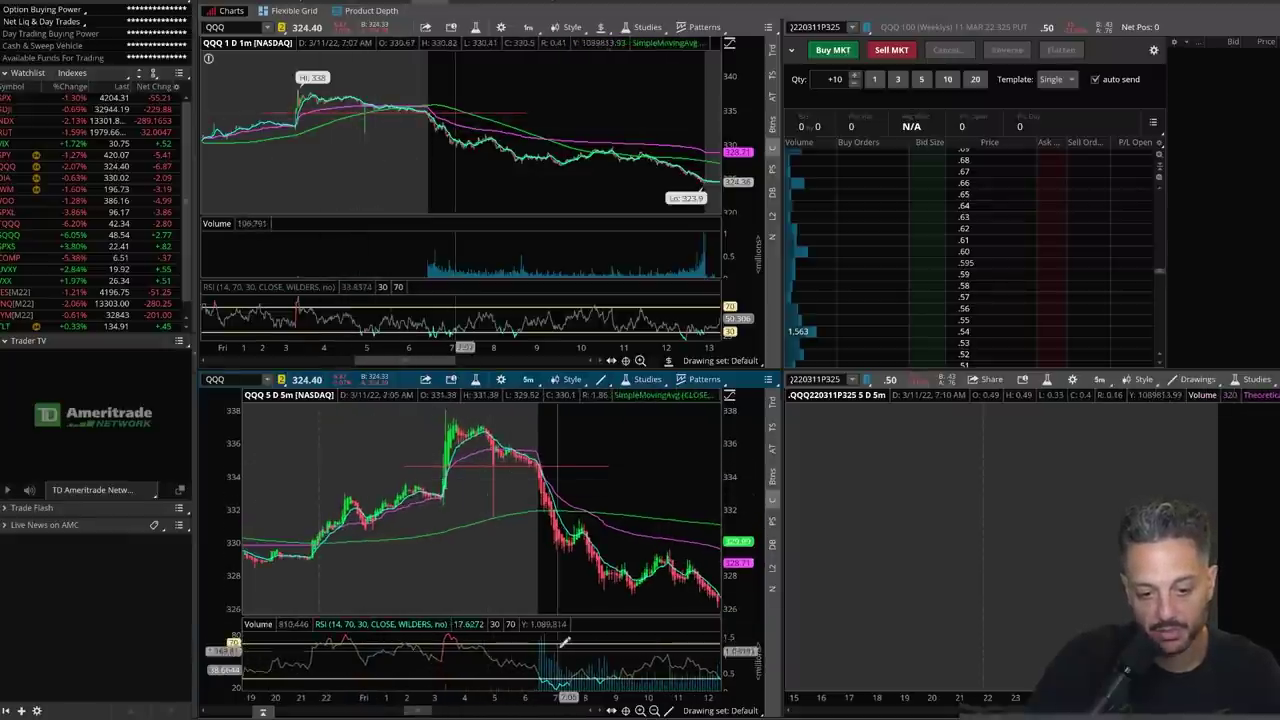
{"action": "left_click_drag", "start_coordinate": [424, 709], "coordinate": [390, 708]}
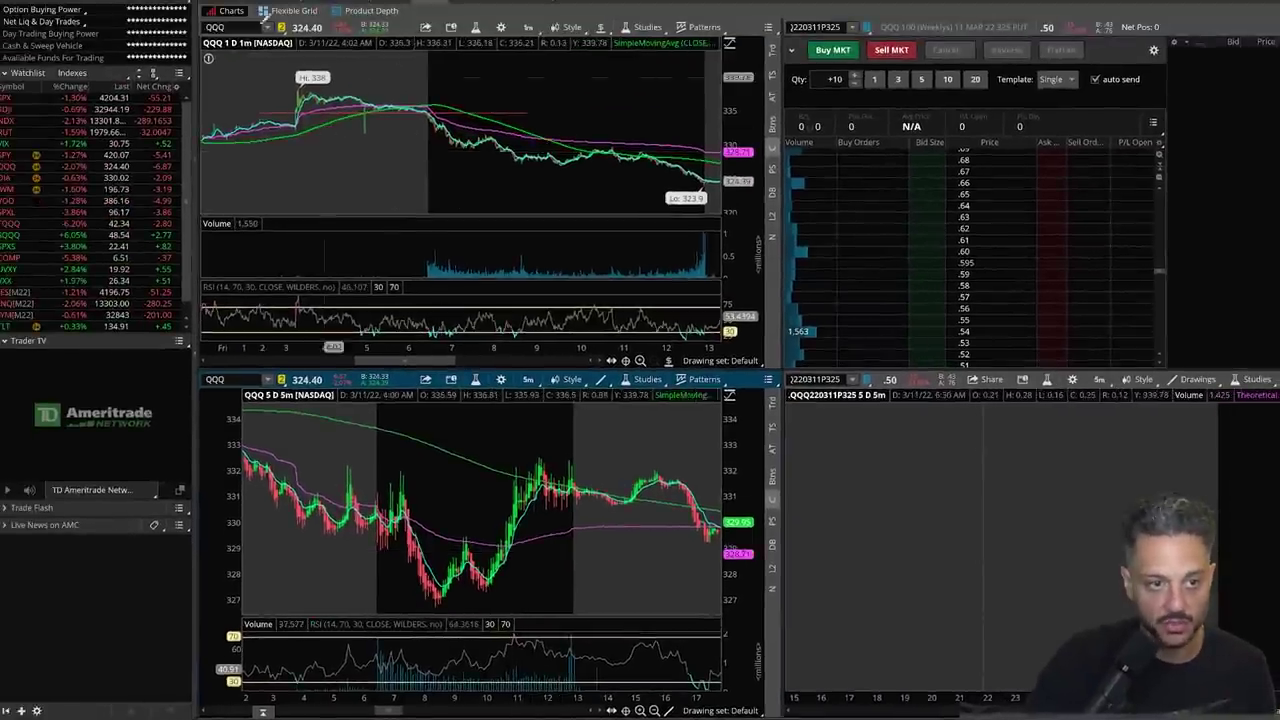
- Open the QQQ option chain and examine volume and open interest for the 11 MAR 22 calls from 325 to 339
{"action": "left_click", "coordinate": [245, 16]}
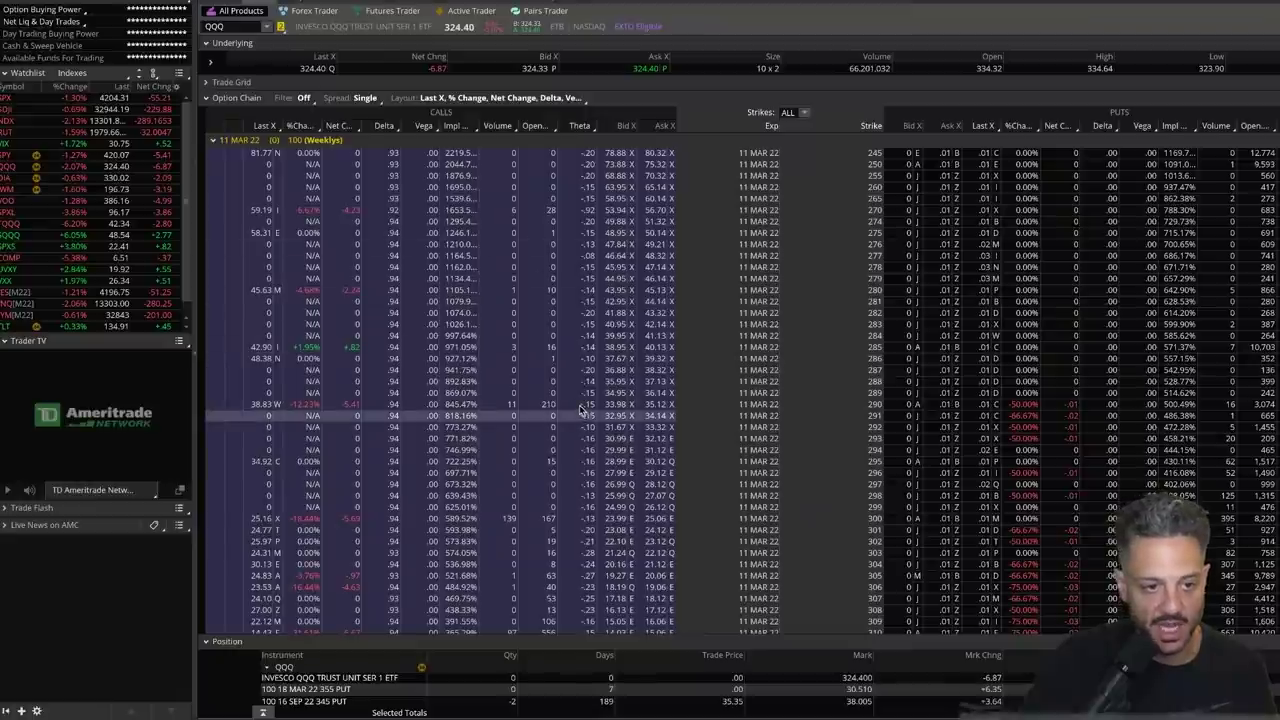
{"action": "scroll", "coordinate": [697, 391], "scroll_direction": "down", "scroll_amount": 15}
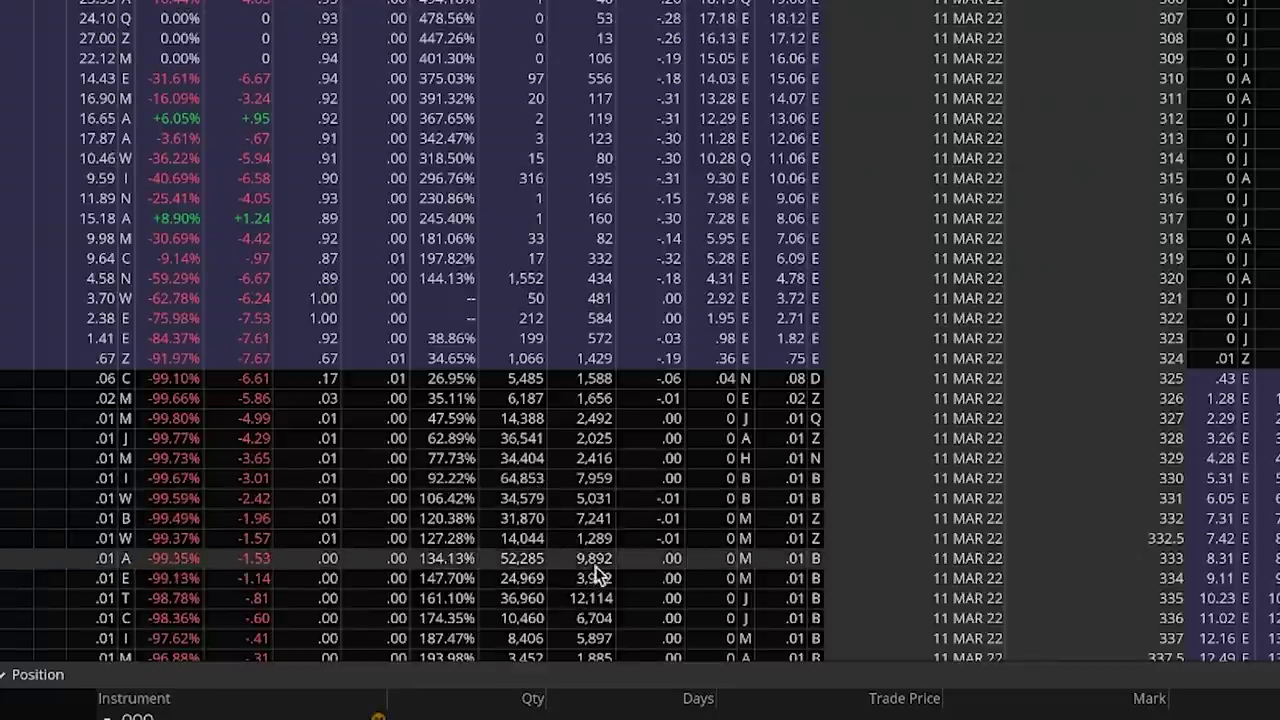
{"action": "scroll", "coordinate": [595, 566], "scroll_direction": "down", "scroll_amount": 1}
{"action": "scroll", "coordinate": [595, 566], "scroll_direction": "down", "scroll_amount": 3}
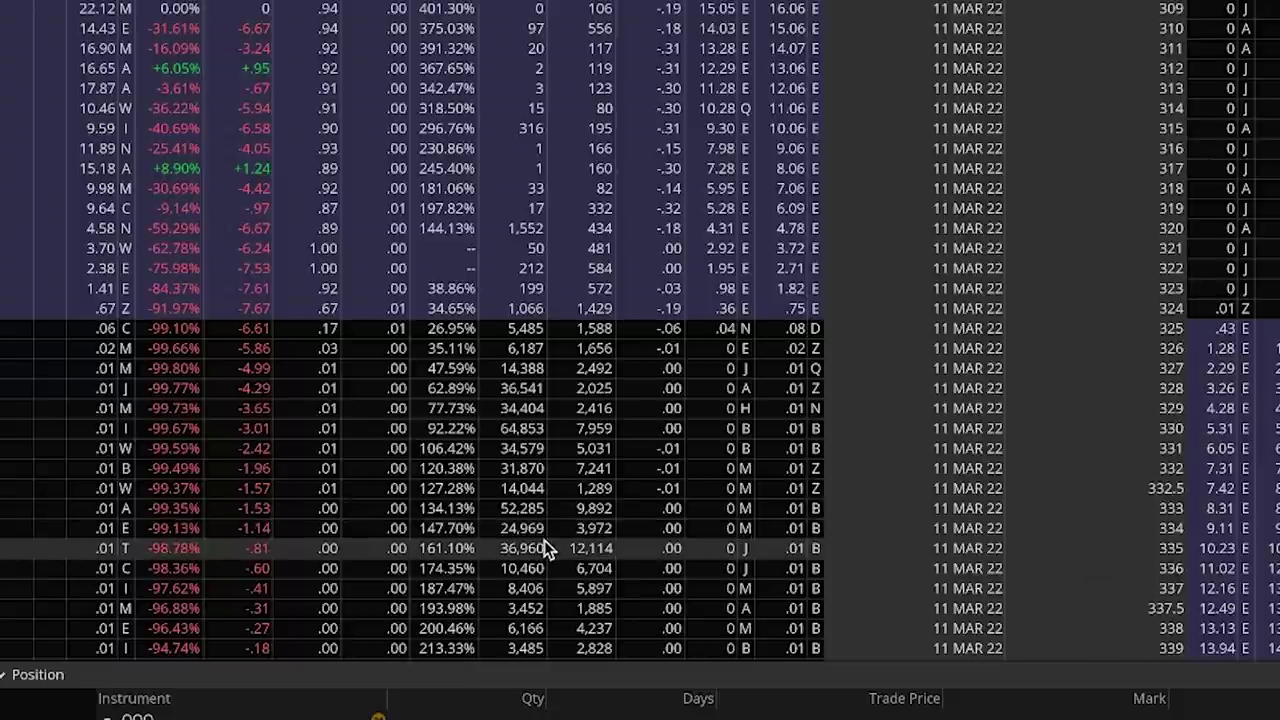
{"action": "scroll", "coordinate": [548, 556], "scroll_direction": "down", "scroll_amount": 1}
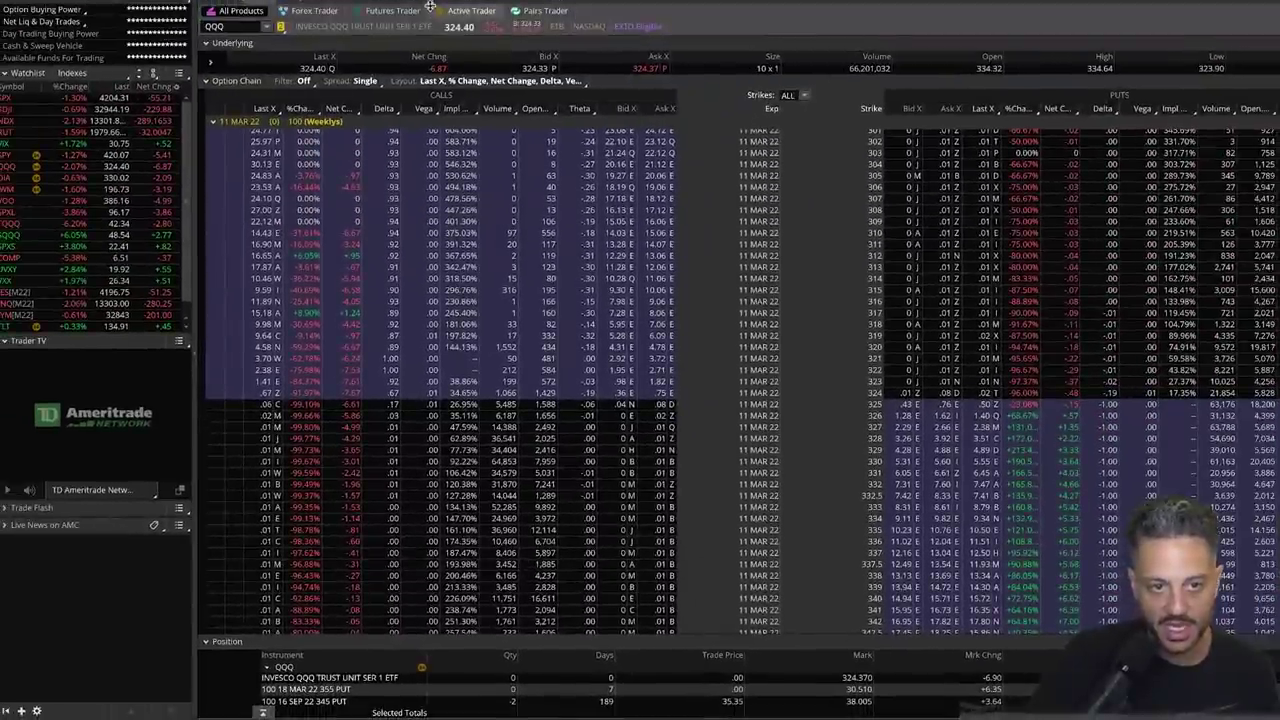
- Return to the charts and load QQQ in the order ladder and its linked chart in place of the 325 put
{"action": "left_click", "coordinate": [430, 8]}
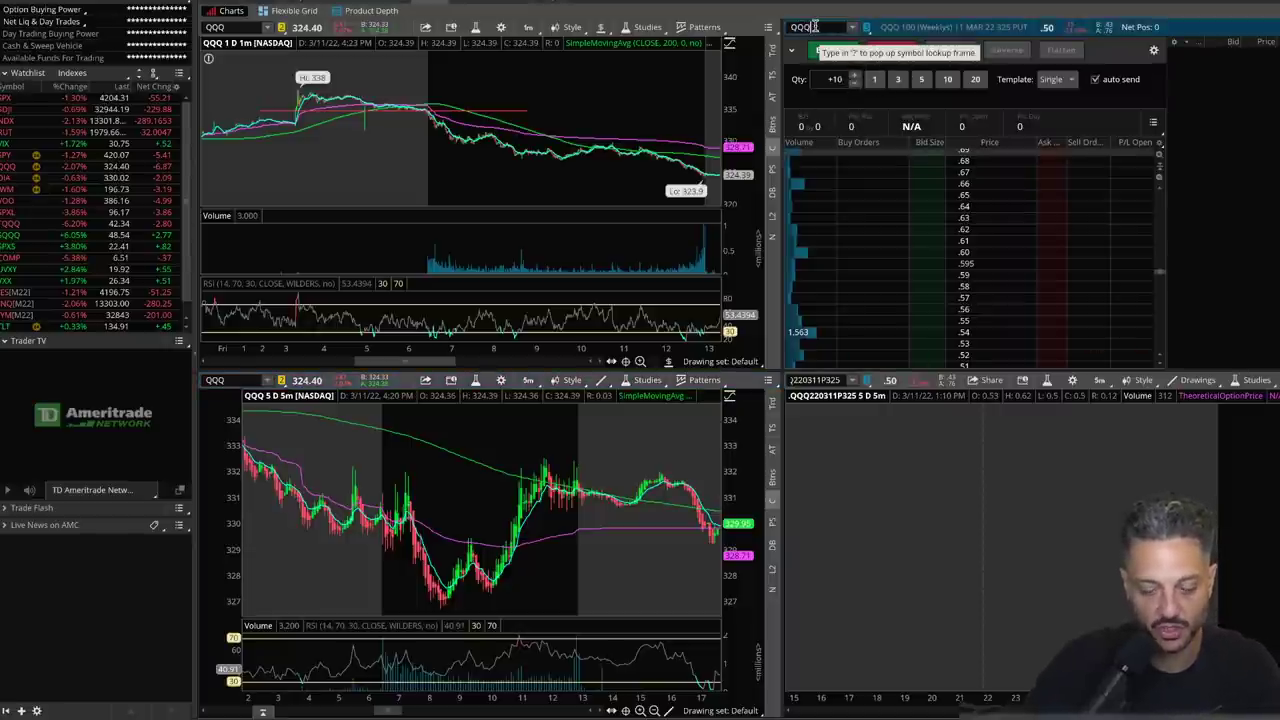
{"action": "key", "text": "Return"}
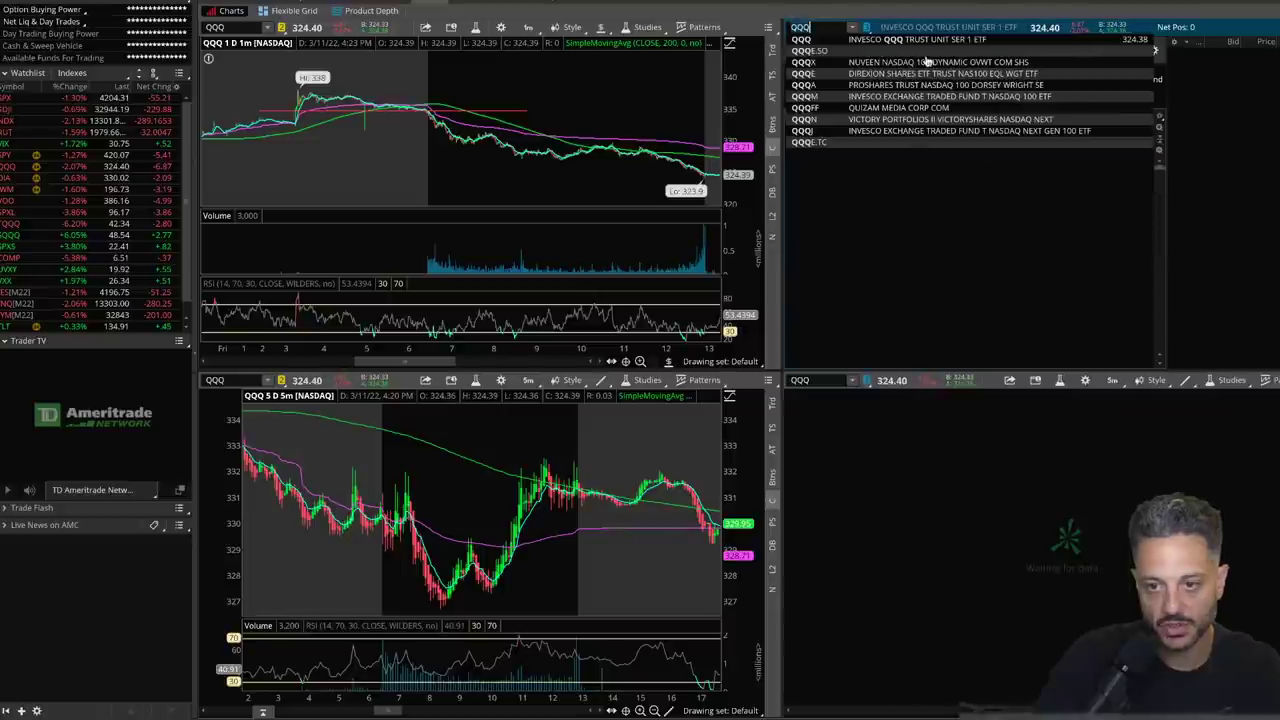
{"action": "left_click", "coordinate": [1014, 42]}
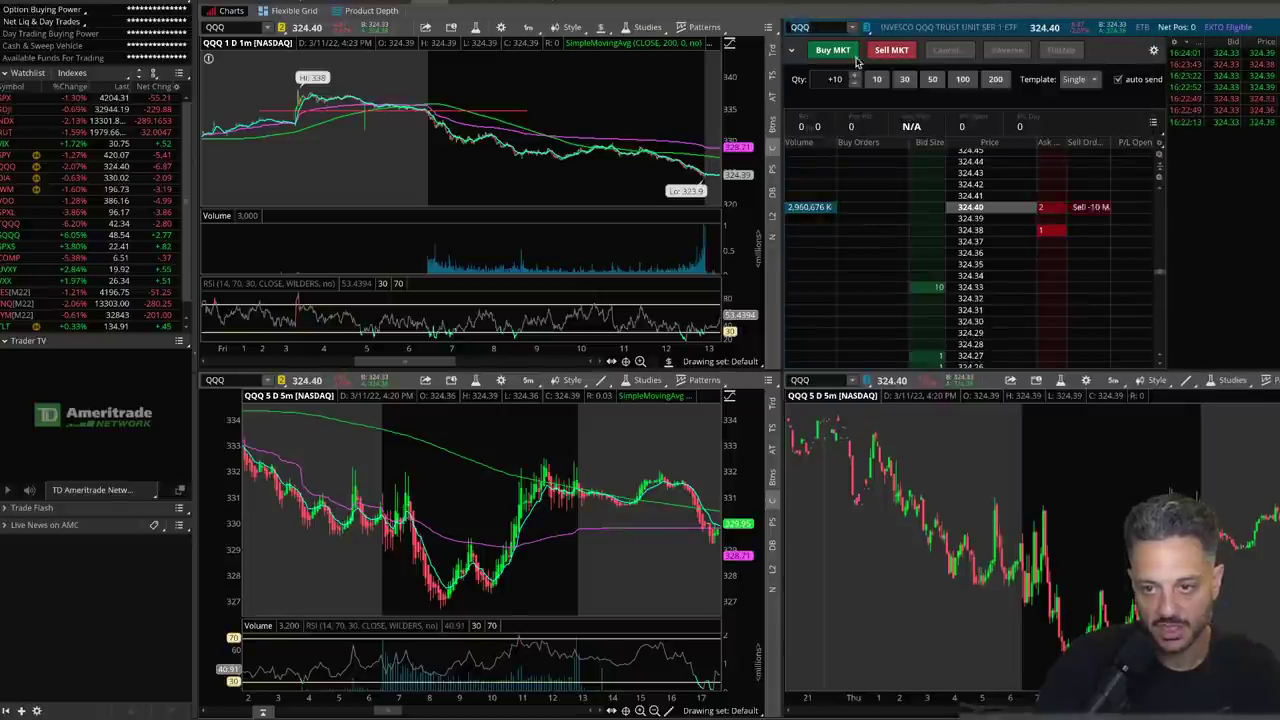